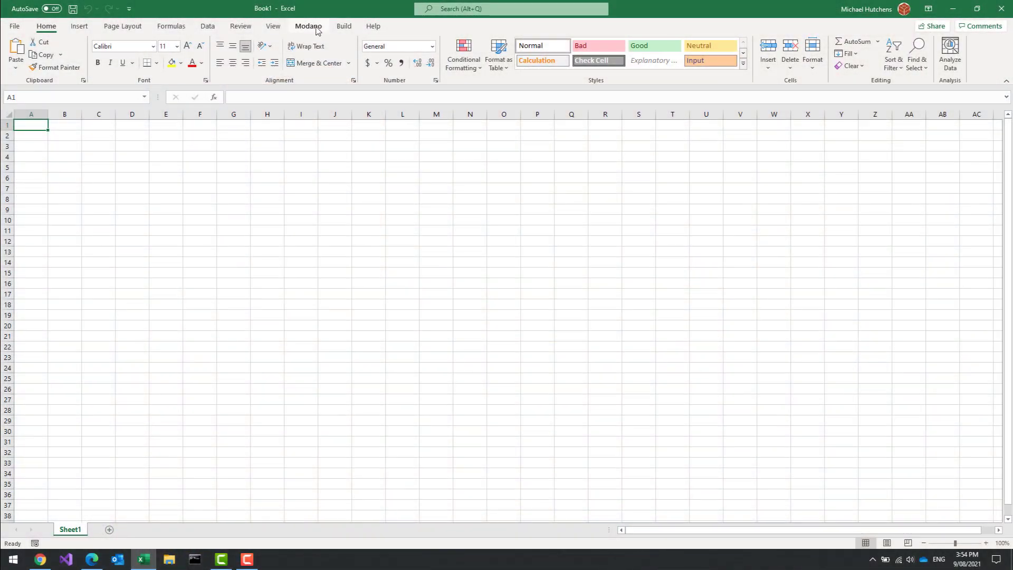
Open Modano's One Financial Model example (Chart of Accounts 5, Budget Variance Analysis, Scenarios)
left_click(310, 26)
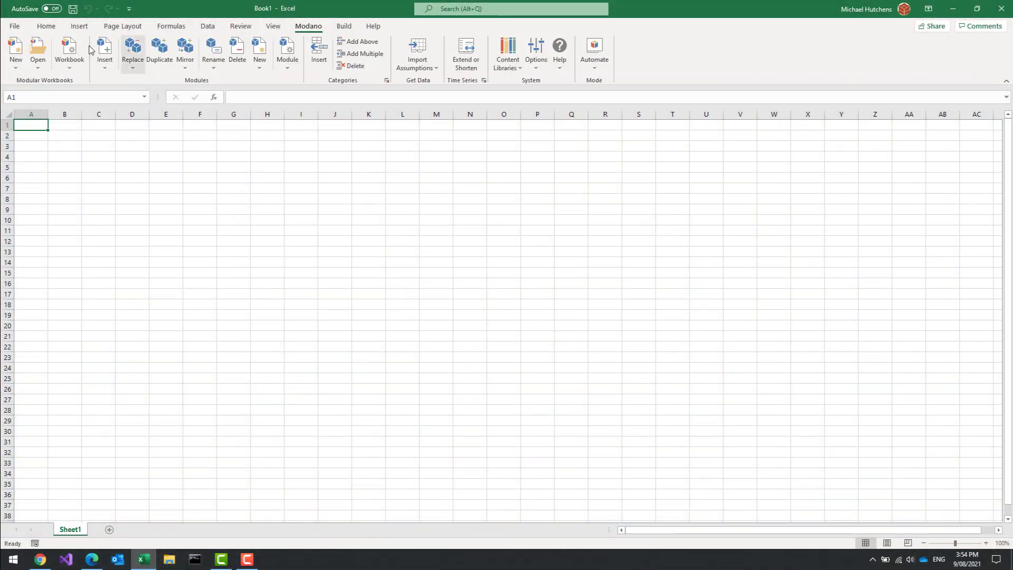
left_click(38, 53)
left_click(79, 168)
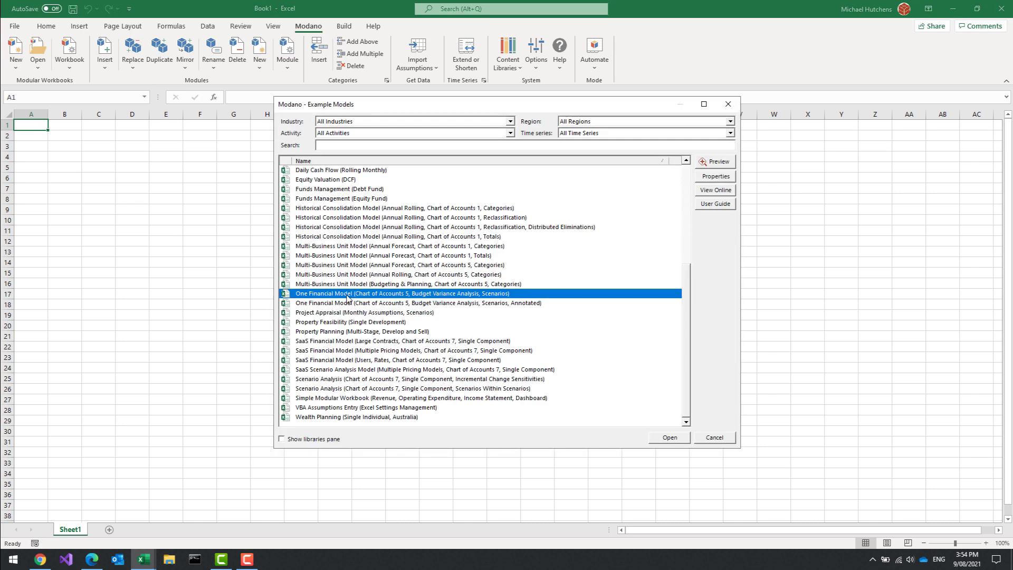
left_click(667, 440)
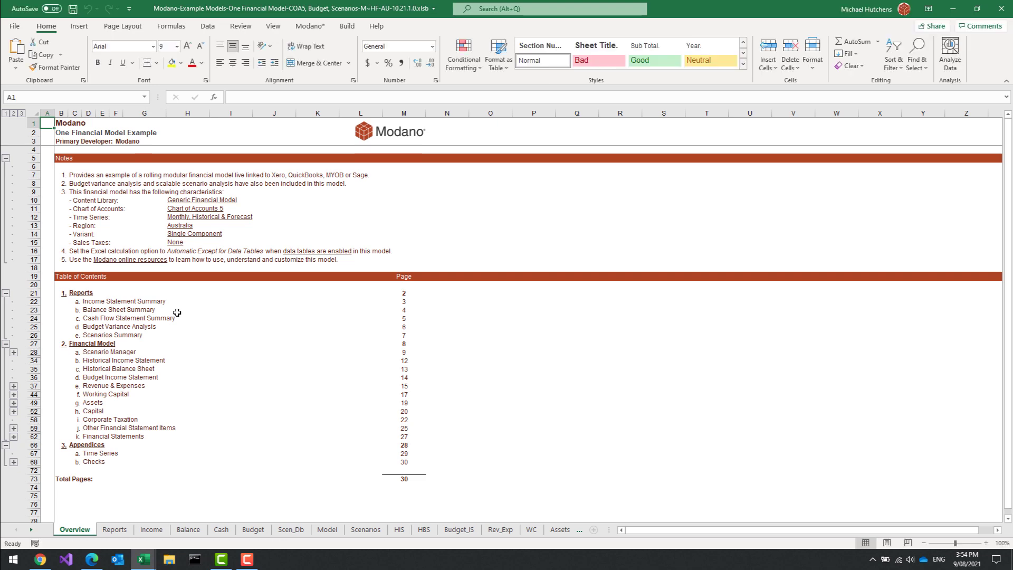
Visit Income Statement Summary, Revenue & Expenses, Financial Statements, Balance Sheet Summary and Working Capital from Overview contents
left_click(130, 302)
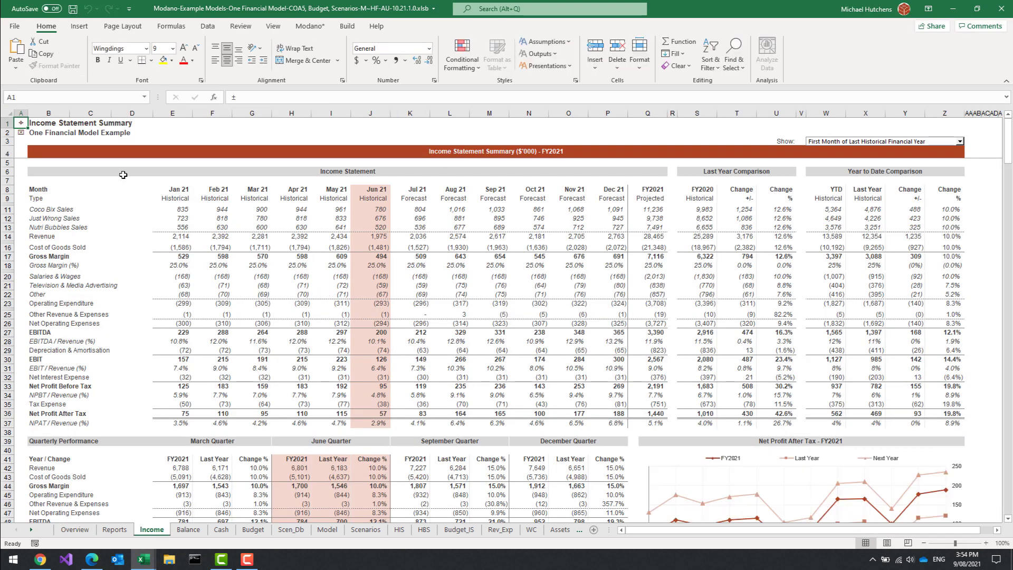
left_click(21, 122)
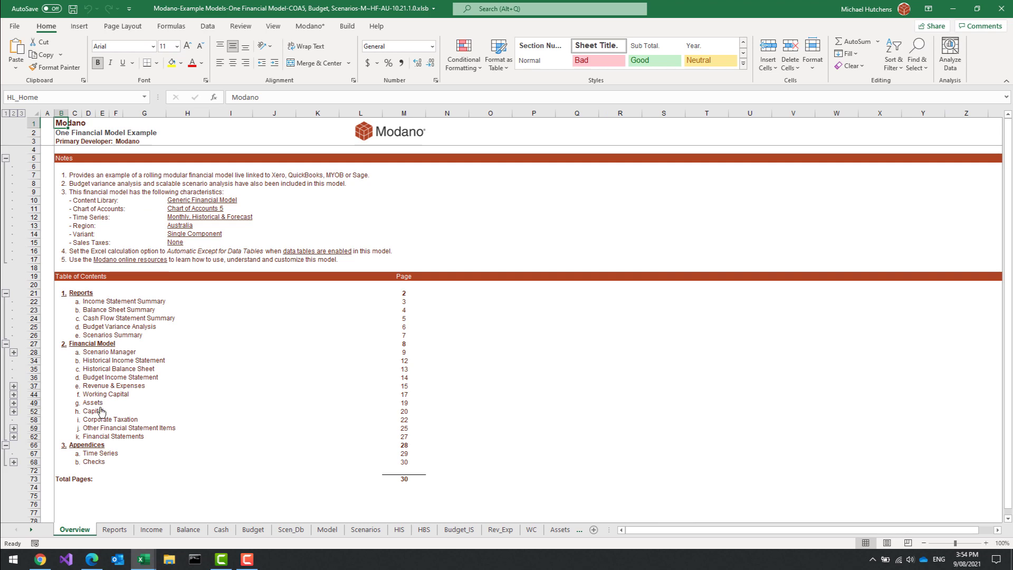
left_click(108, 386)
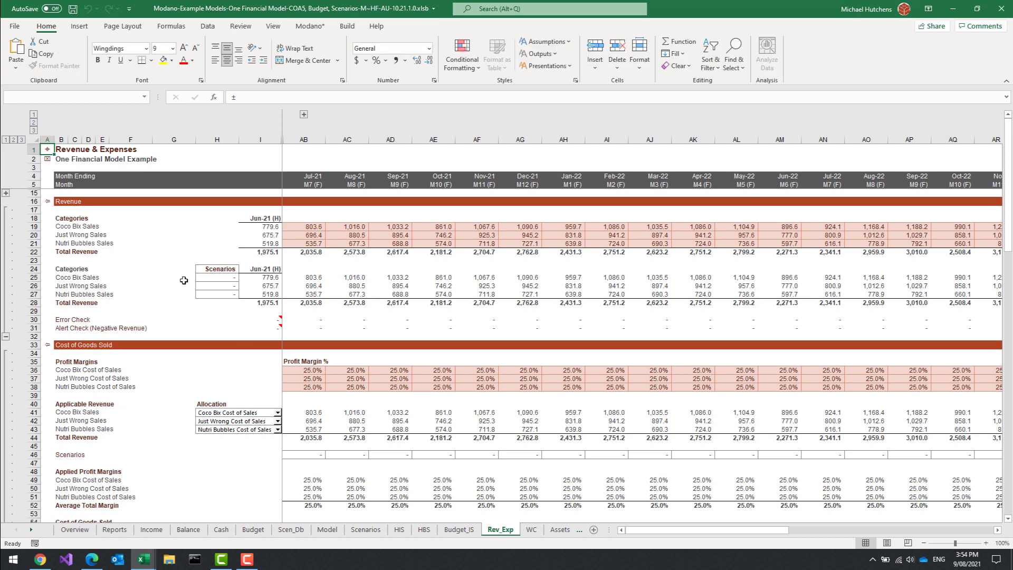
left_click(48, 149)
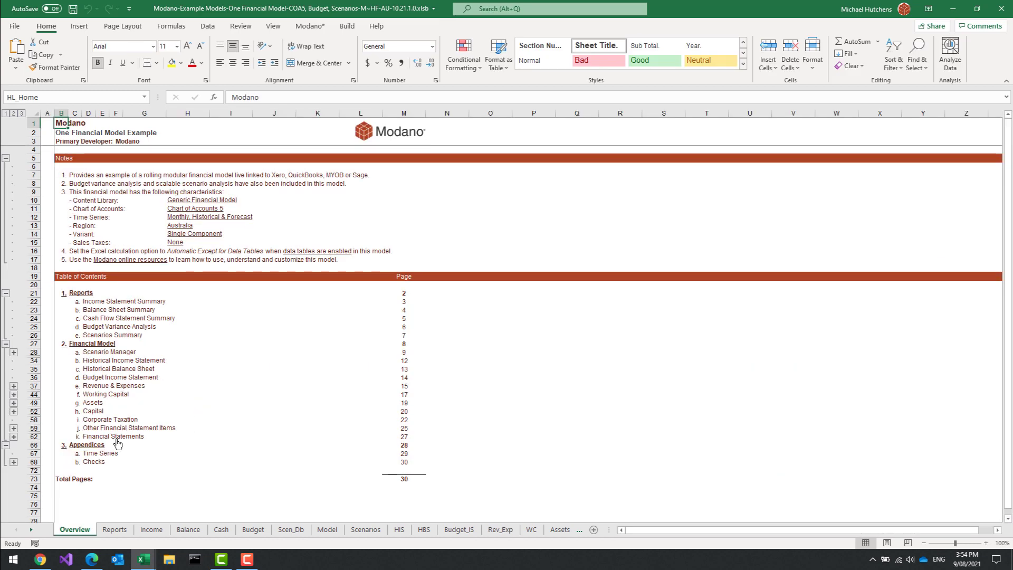
left_click(116, 440)
left_click(49, 129)
left_click(119, 310)
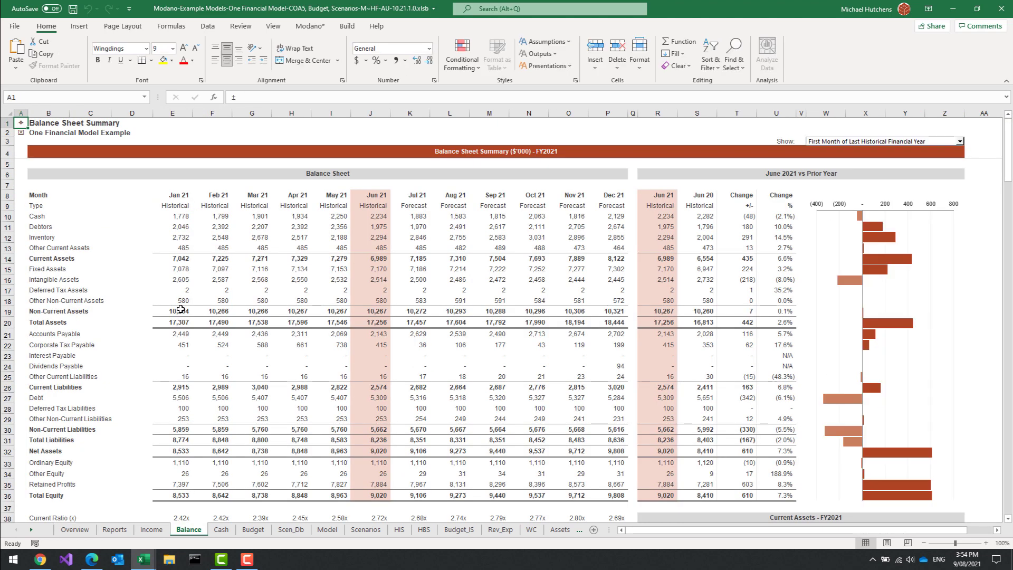
left_click(21, 124)
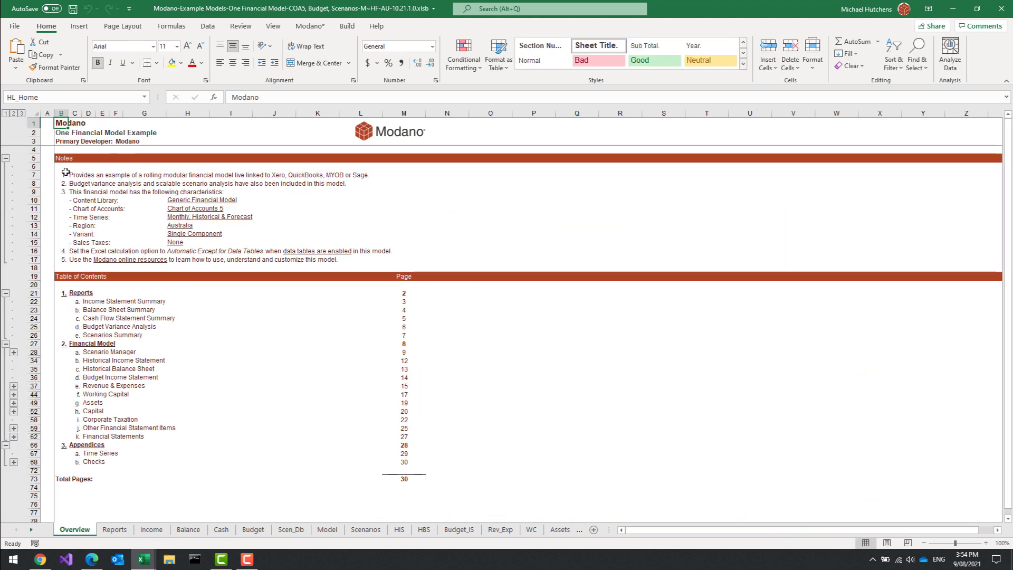
left_click(96, 397)
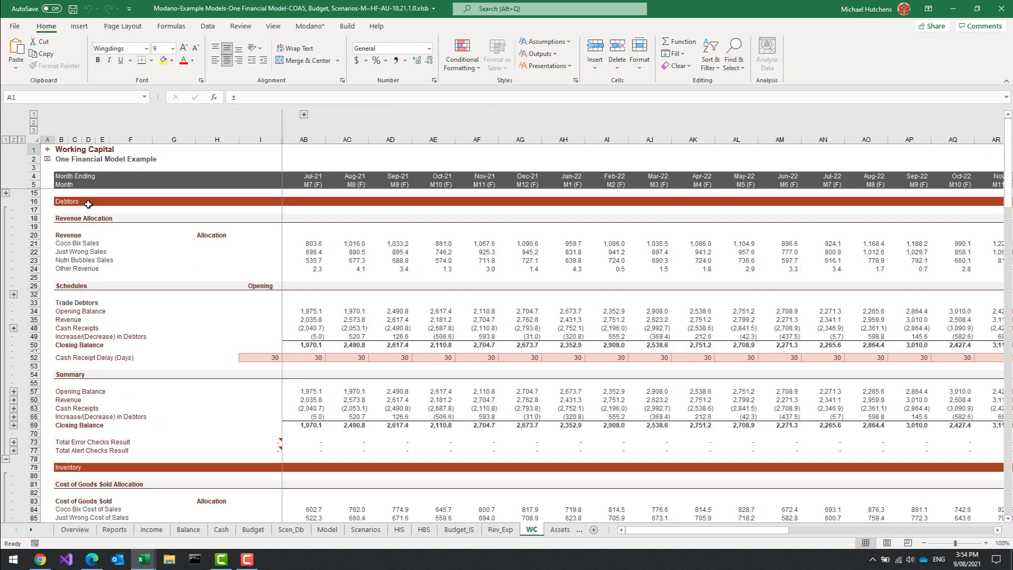
left_click(48, 152)
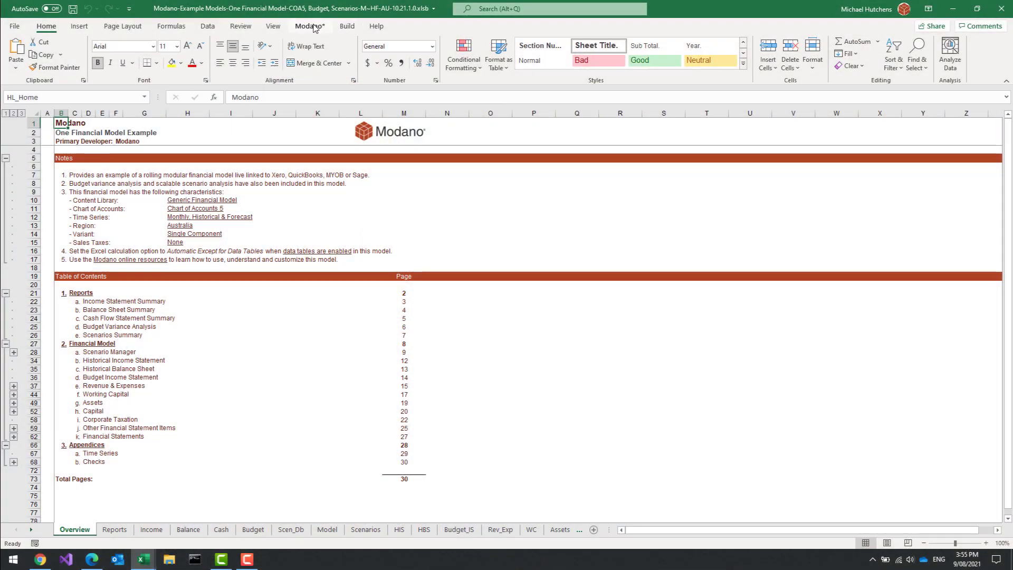
Select the Modano Impact theme on the Modano Options import page and preview its presentation sheets
left_click(316, 27)
left_click(543, 49)
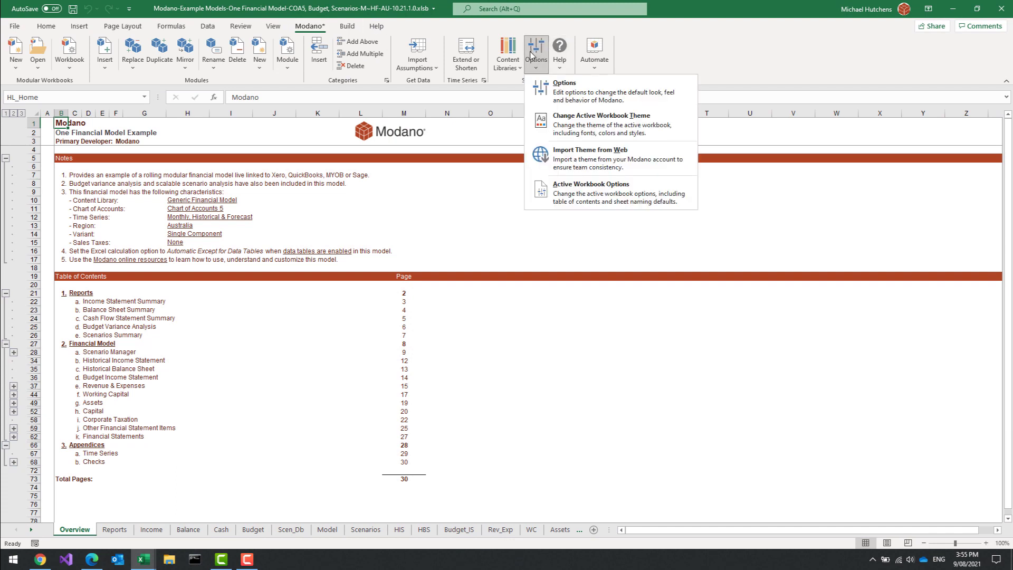
left_click(550, 90)
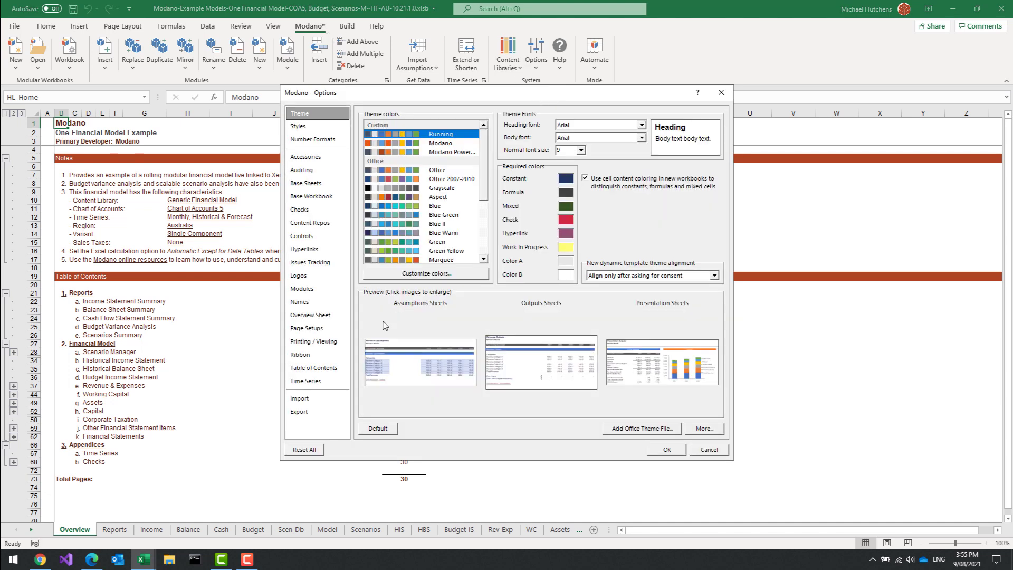
left_click(306, 399)
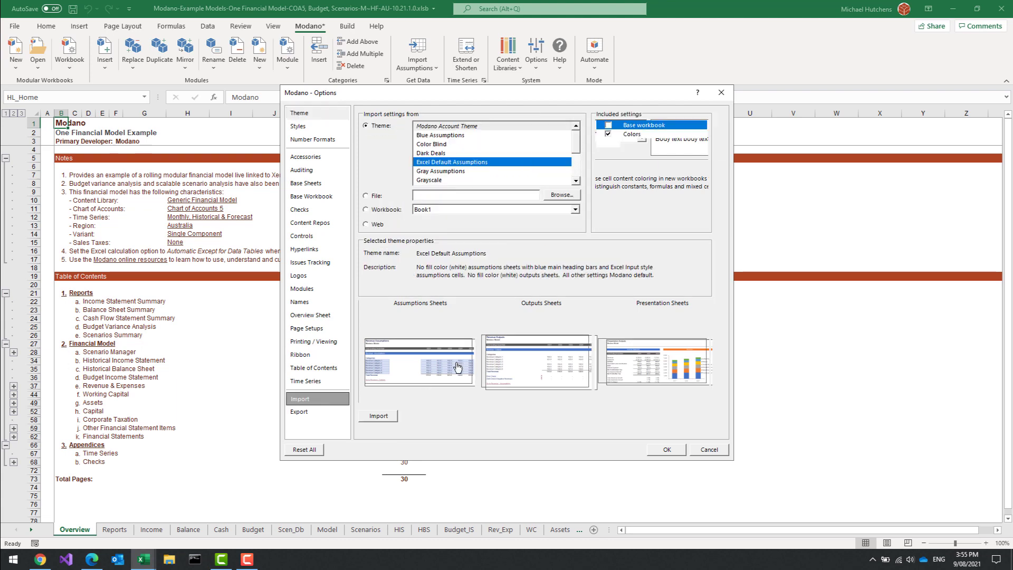
scroll(455, 162, "down", 1)
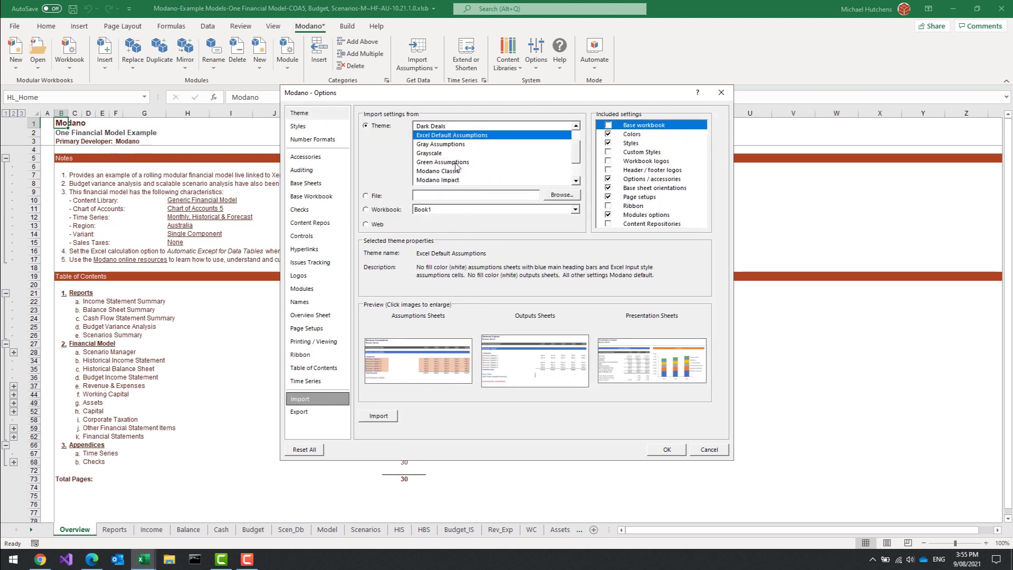
left_click(451, 181)
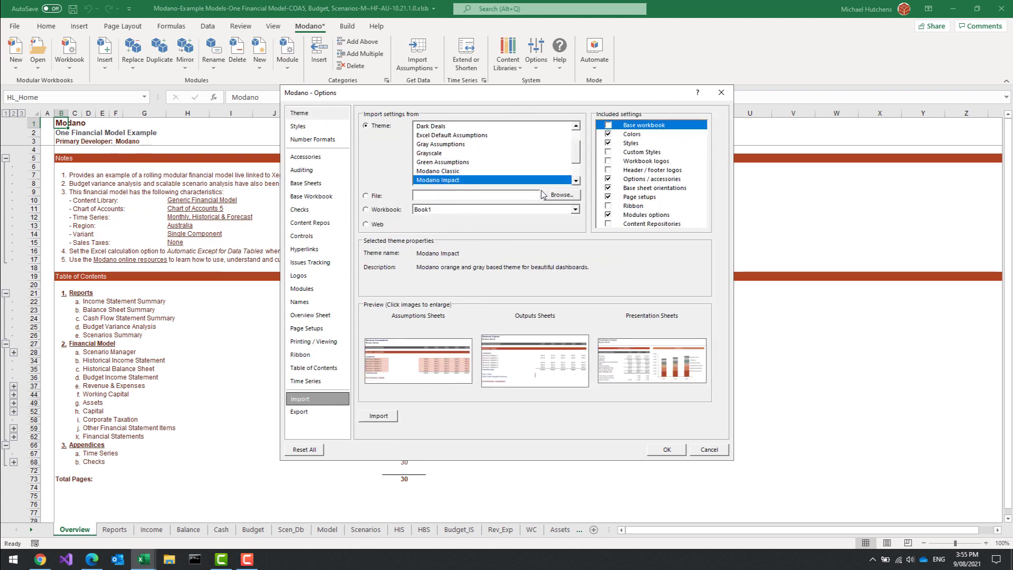
left_click(638, 370)
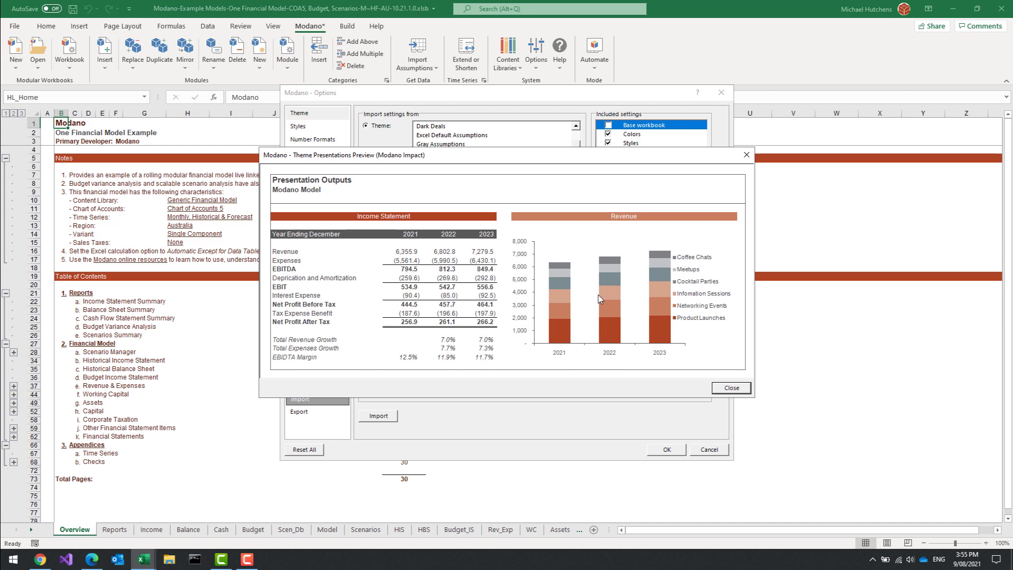
Import the Modano Impact theme settings and close the options window
left_click(731, 388)
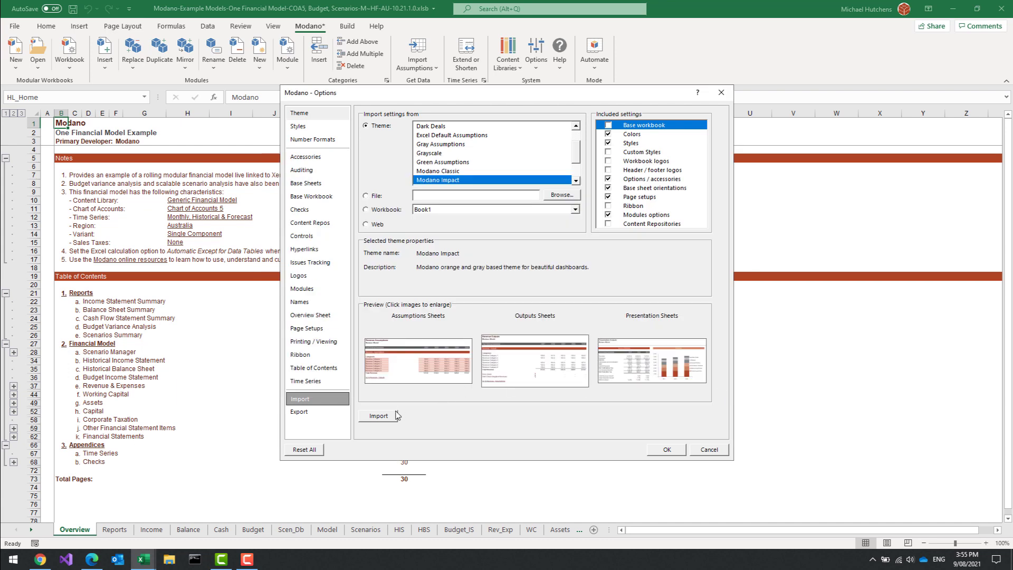
left_click(387, 418)
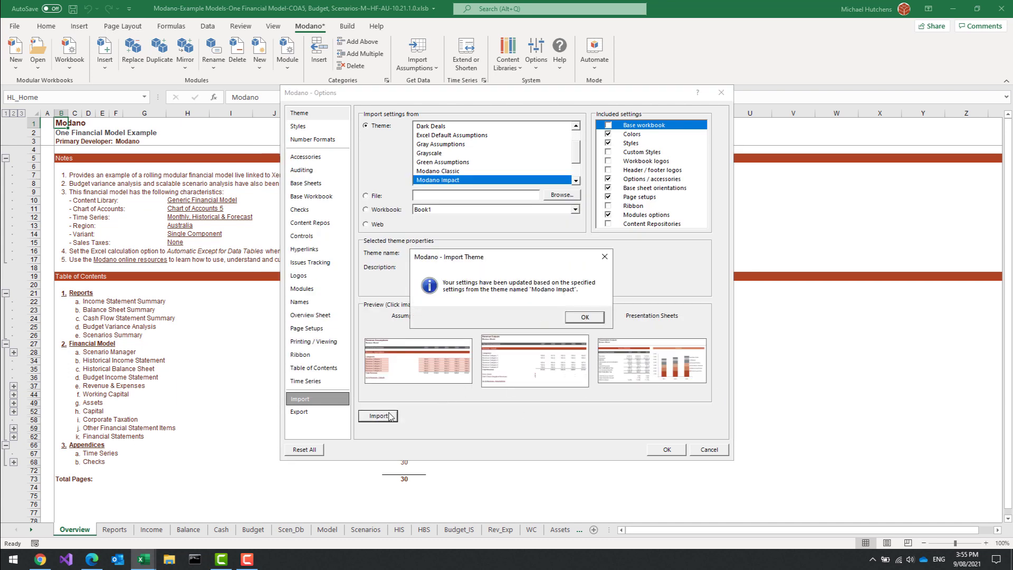
left_click(582, 317)
left_click(667, 450)
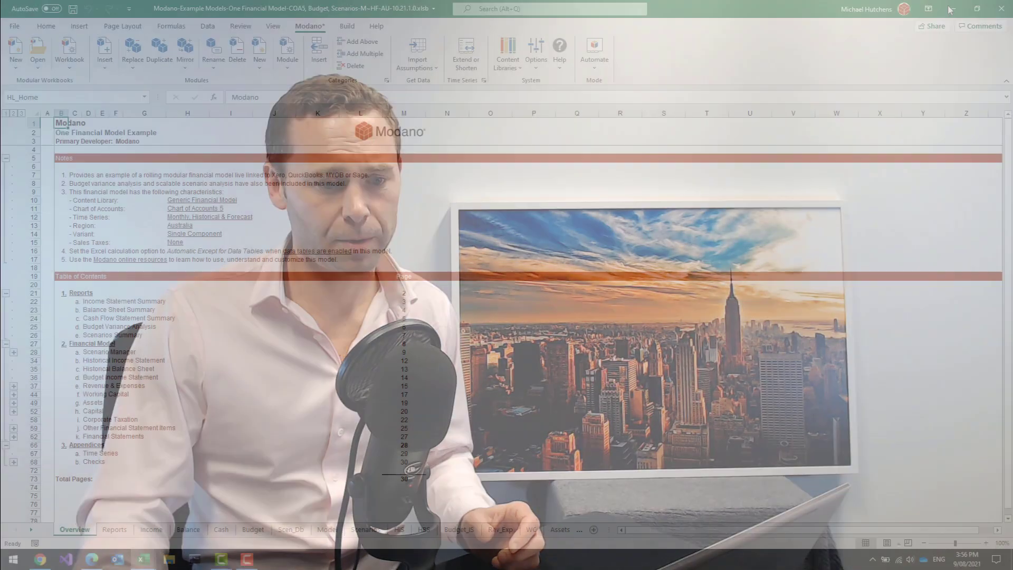
Close the example workbook without saving and start a New Dynamic Template
left_click(1007, 8)
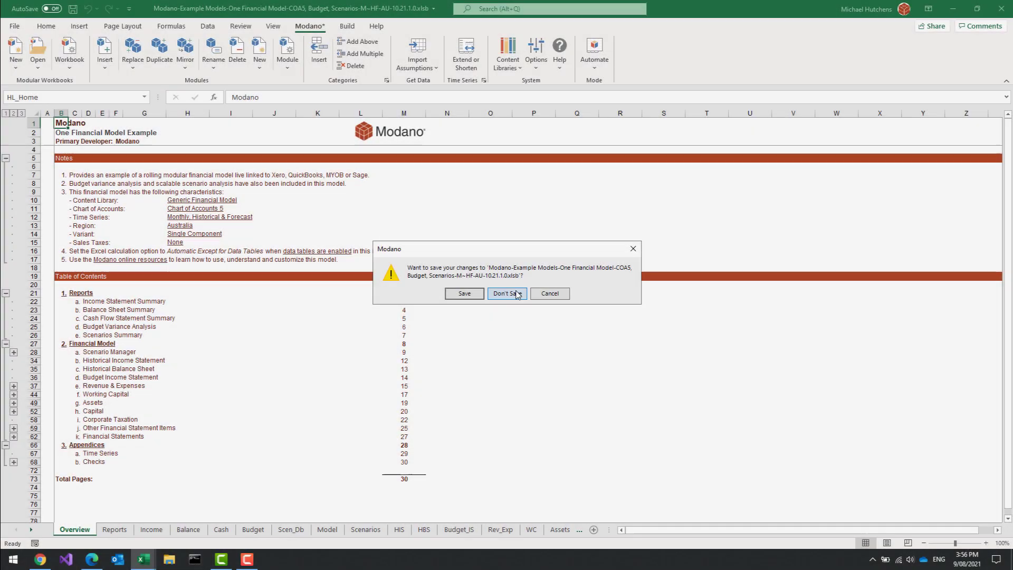
left_click(529, 294)
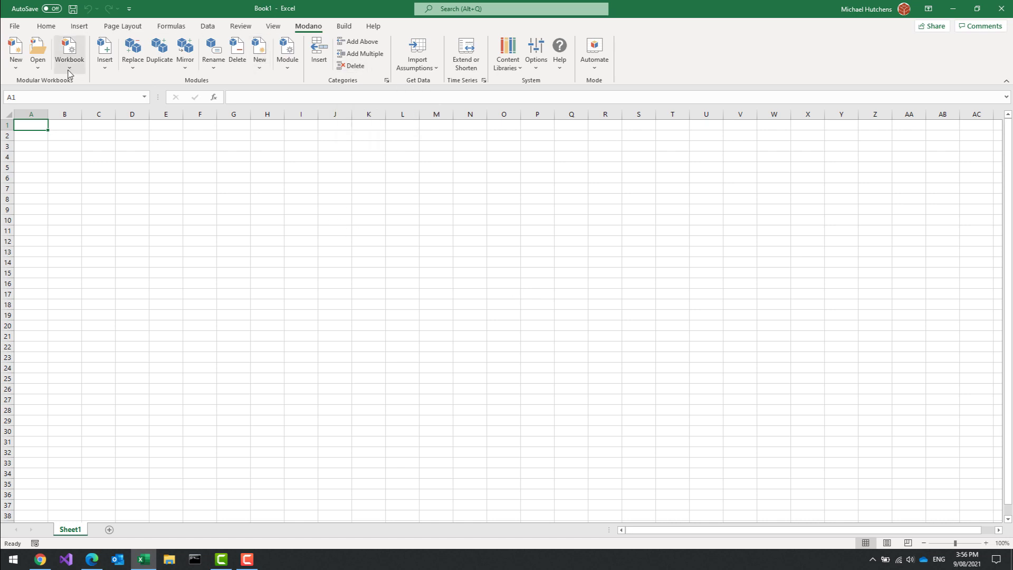
left_click(16, 62)
left_click(33, 84)
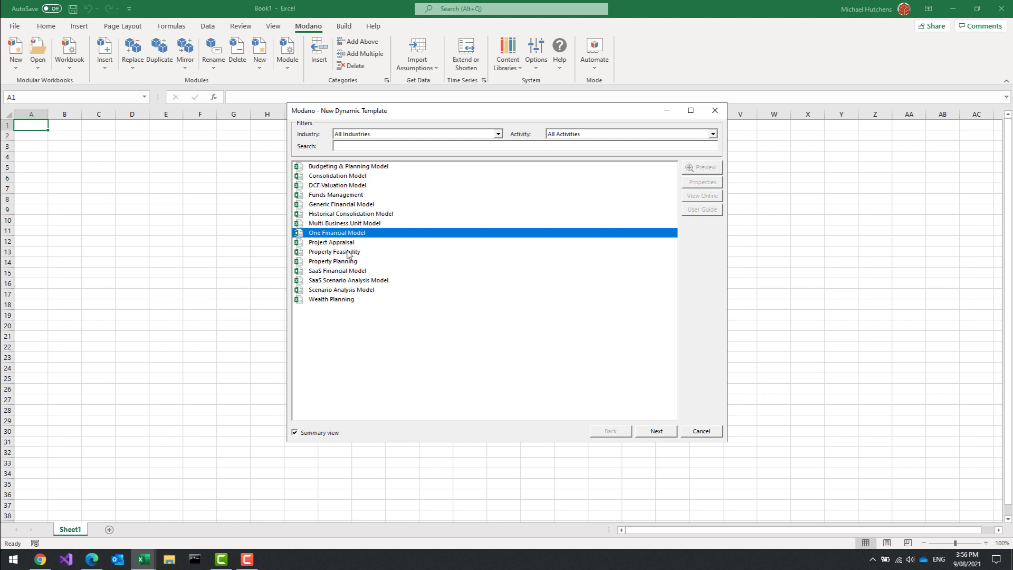
Choose One Financial Model's Chart of Accounts 5 variant and open its online user guide
left_click(652, 431)
left_click(611, 432)
left_click(659, 437)
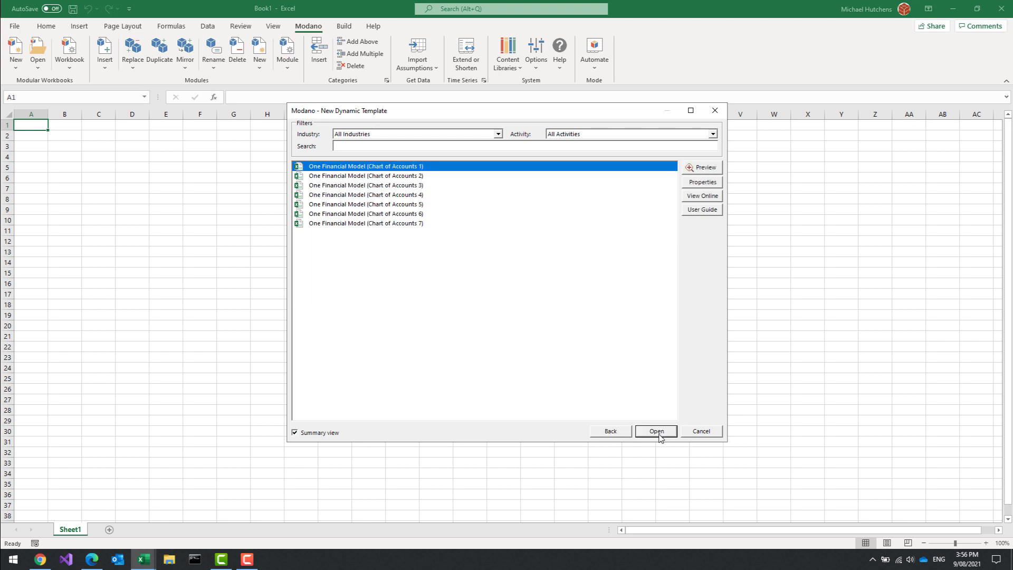
left_click(391, 208)
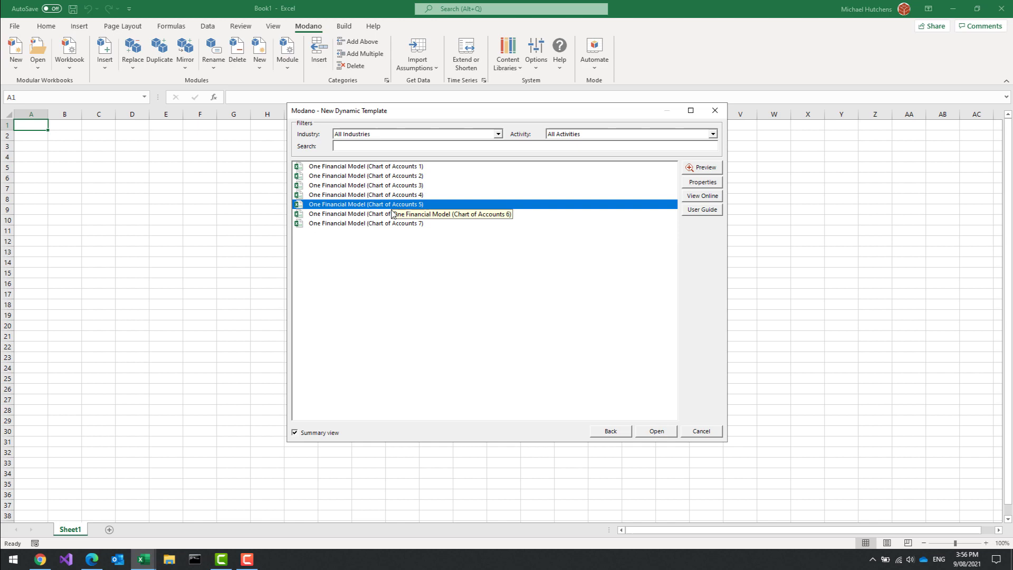
left_click(710, 210)
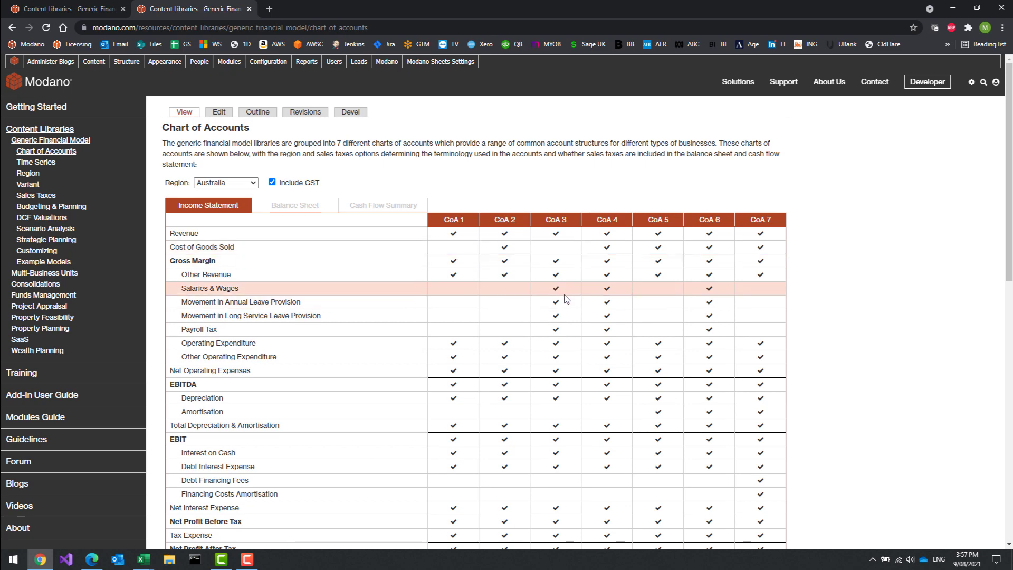
Scroll the Chart of Accounts comparison page, then return to Excel's New Dynamic Template dialog
scroll(565, 300, "down", 1)
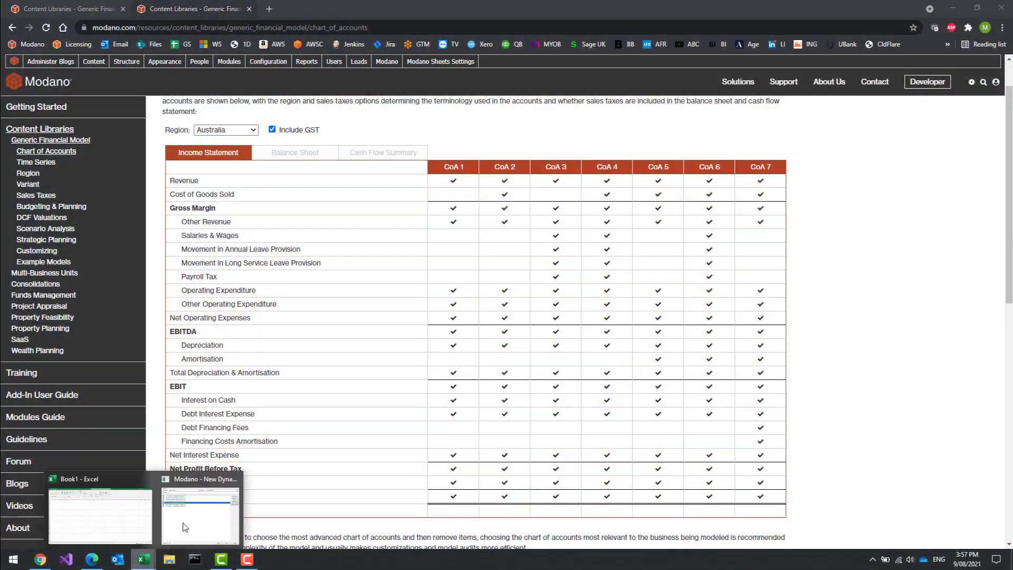
left_click(186, 522)
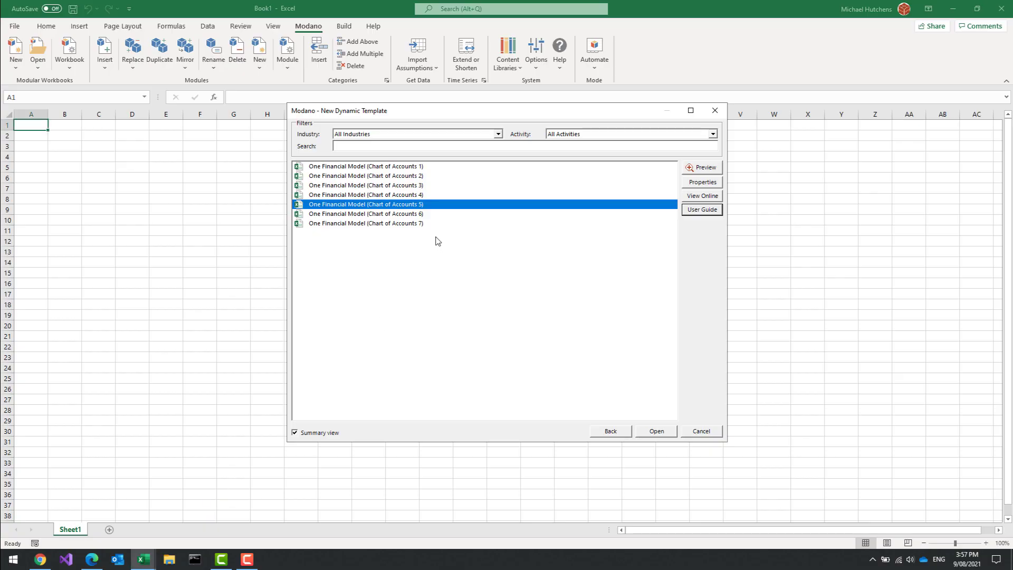
Create the Chart of Accounts 5 workbook with the theme update, open Time Series, then show Xero
left_click(655, 430)
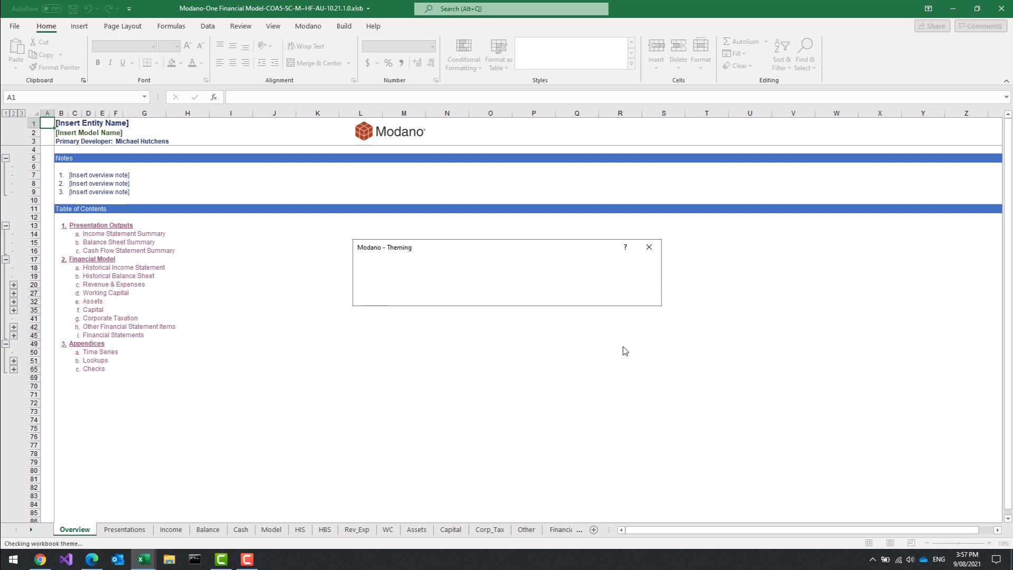
left_click(594, 296)
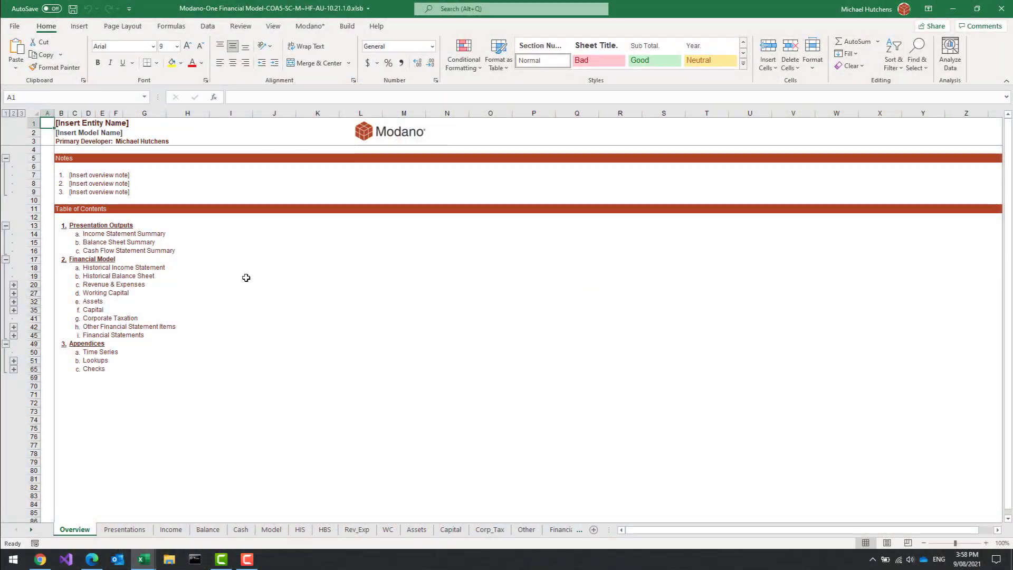
left_click(103, 352)
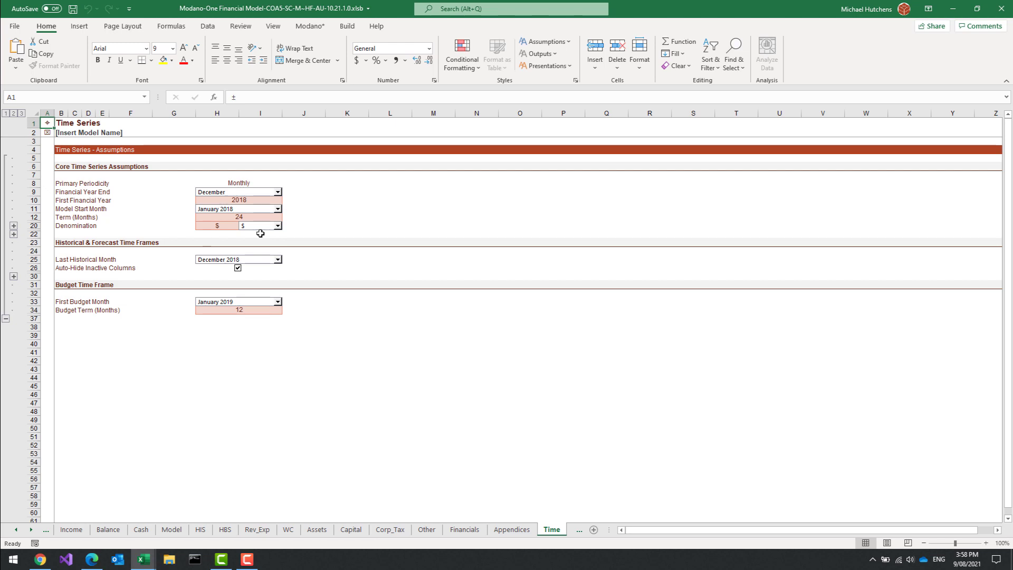
left_click(92, 559)
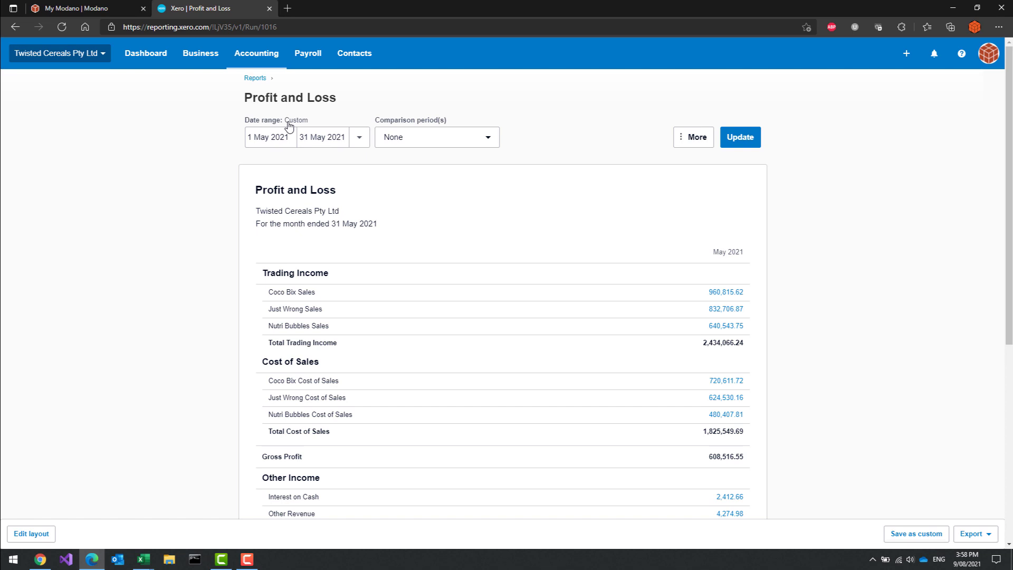
Scroll through Xero's May 2021 Profit and Loss report down to Net Profit
scroll(271, 158, "down", 6)
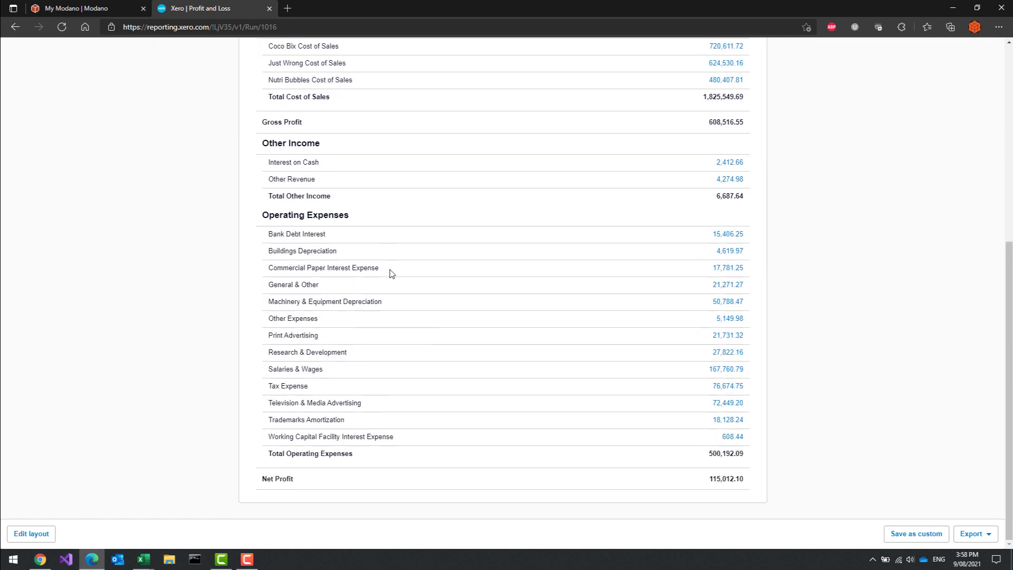
scroll(391, 272, "up", 6)
scroll(369, 158, "down", 5)
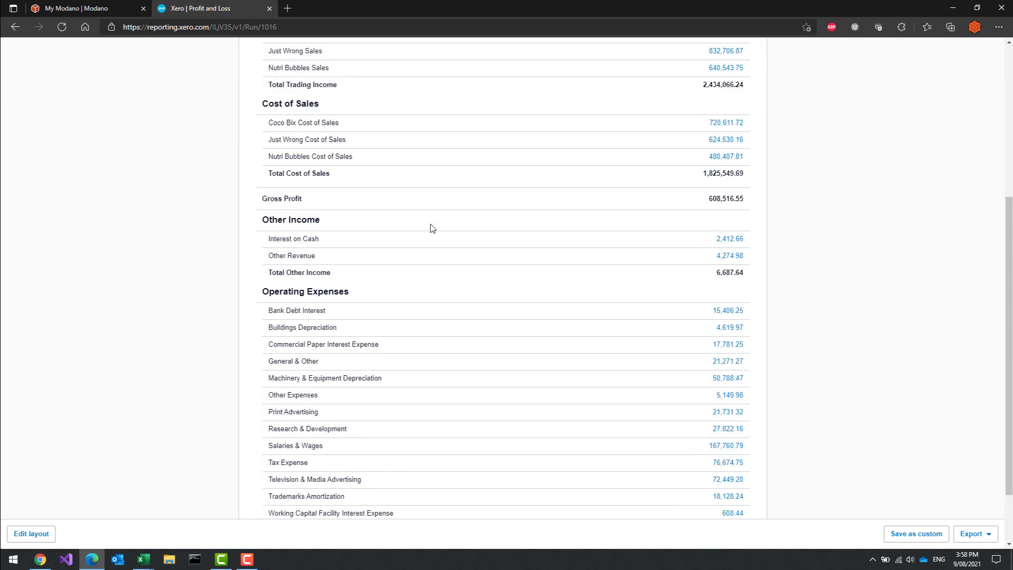
scroll(667, 346, "down", 2)
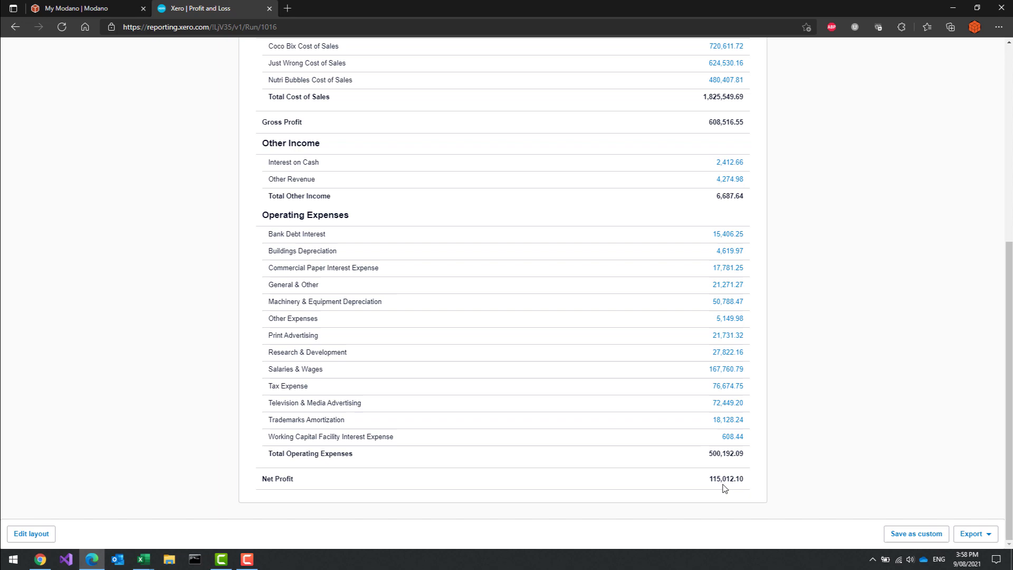
scroll(635, 464, "up", 4)
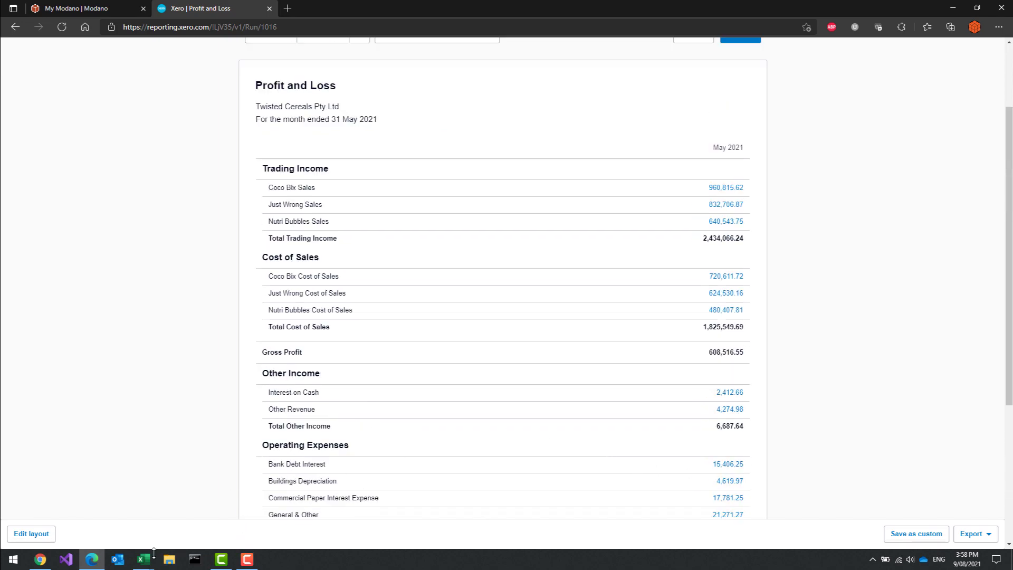
Back in the Modano workbook, set the Term to 36 months and update period titles
mouse_move(150, 557)
left_click(210, 517)
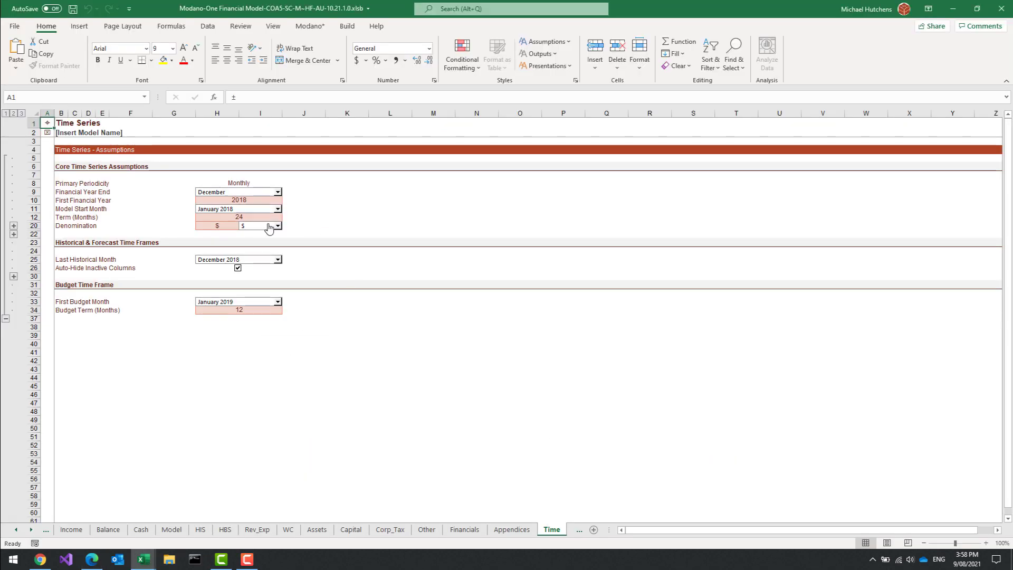
left_click(225, 218)
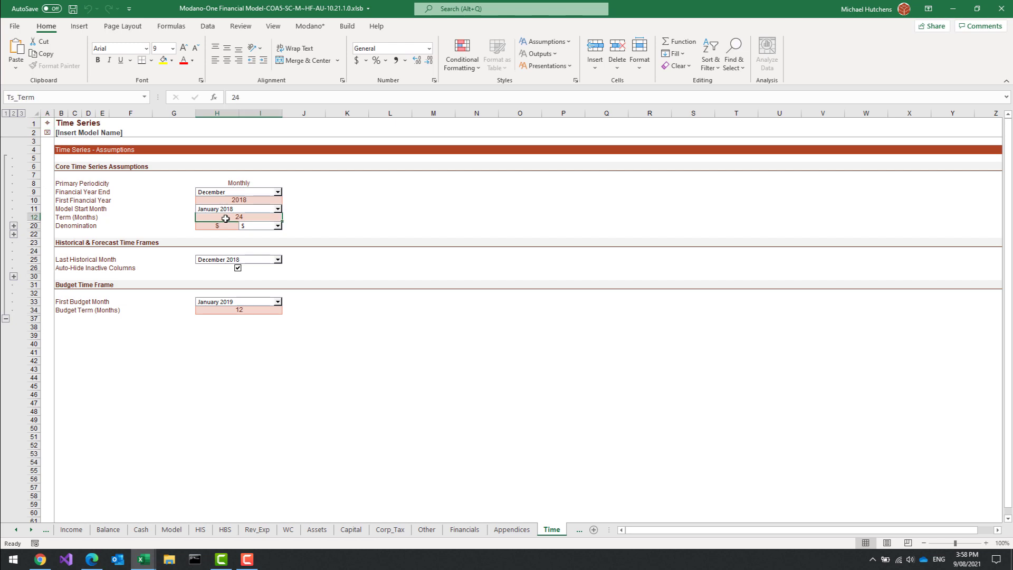
type("36")
key("Return")
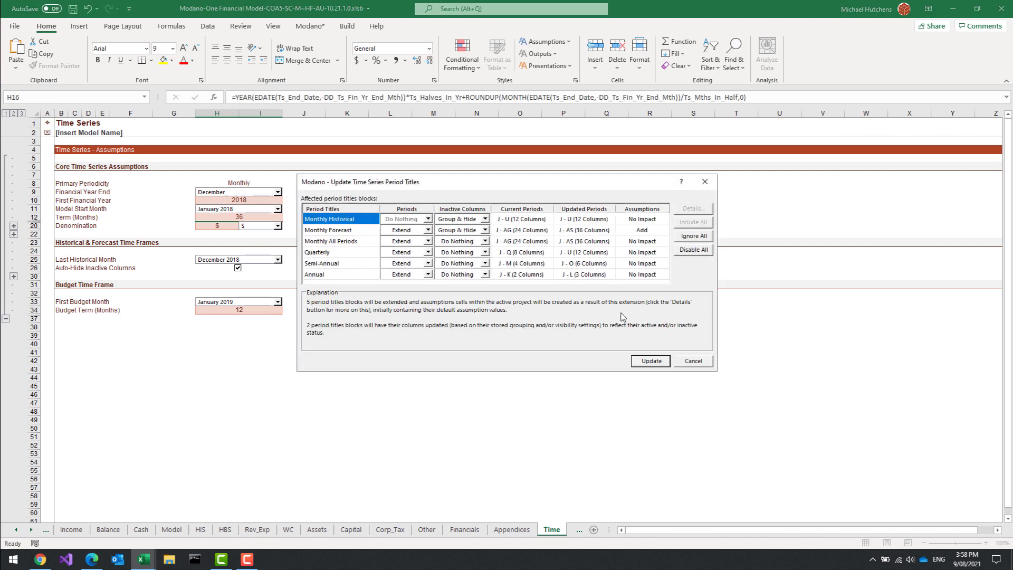
left_click(648, 361)
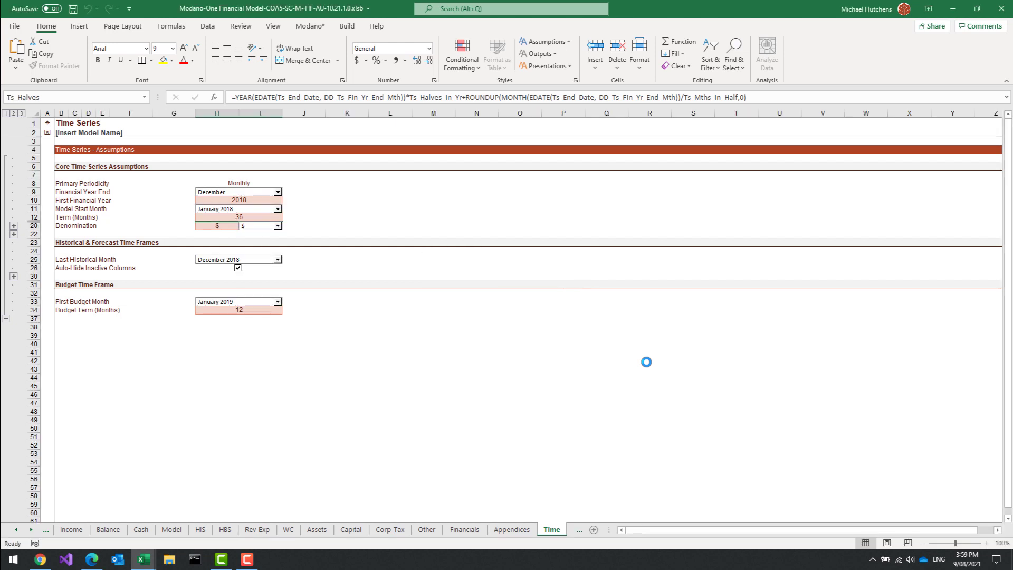
Set denomination $'000, first financial year 2020 and last historical month May 2021, then update periods
left_click(250, 227)
left_click(248, 241)
left_click(232, 200)
type("20")
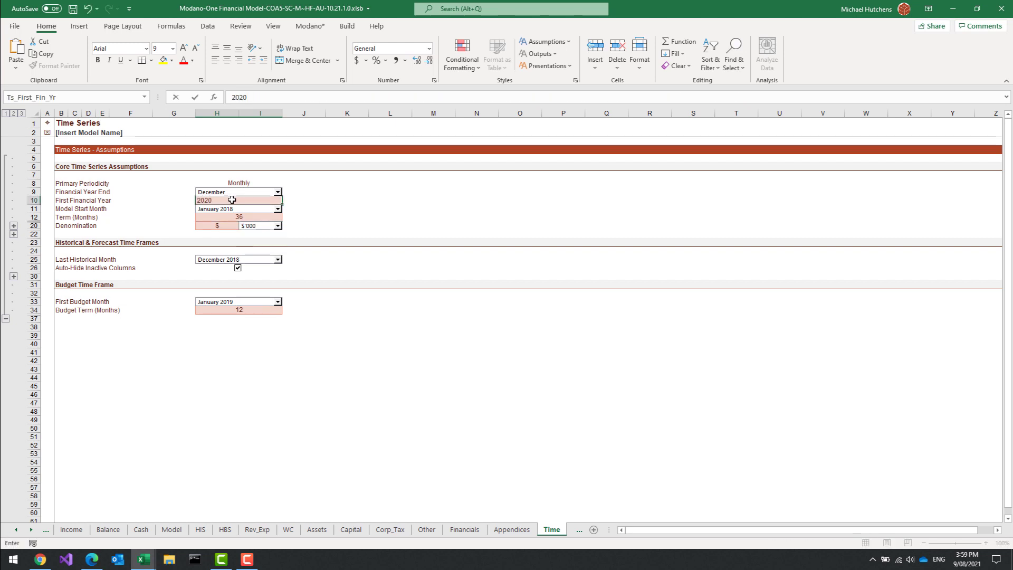
key("Return")
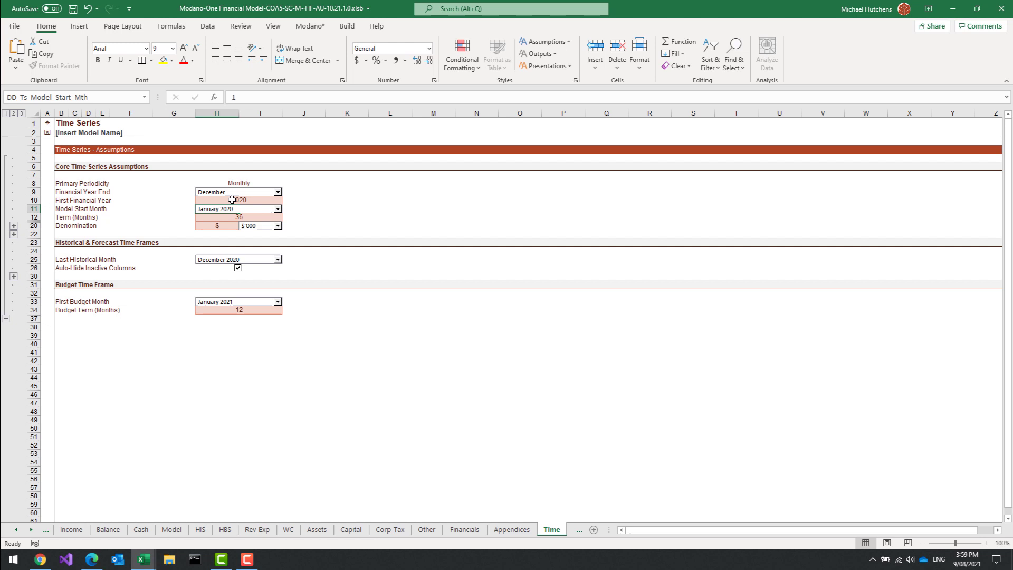
left_click(242, 260)
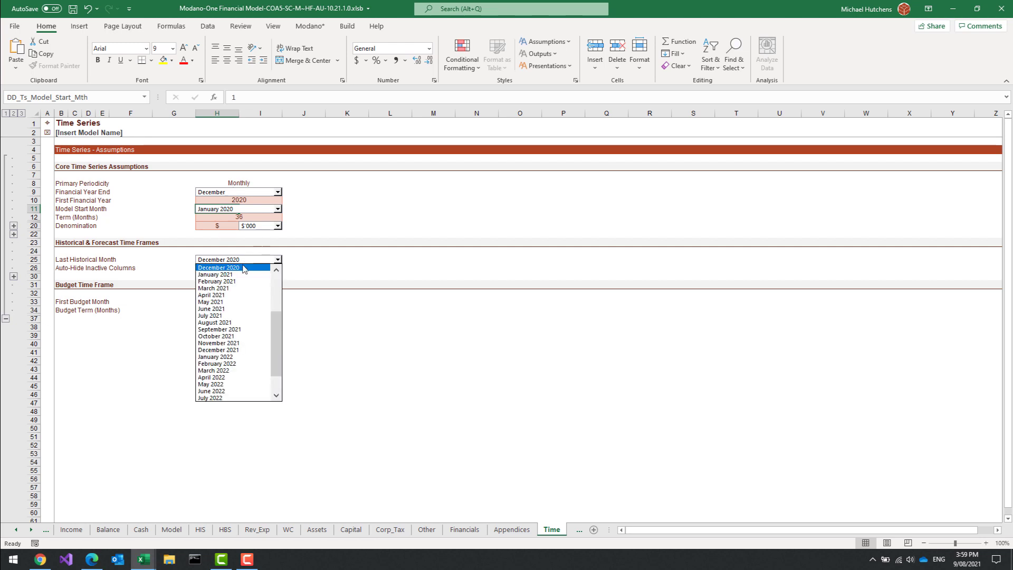
left_click(238, 303)
left_click(645, 358)
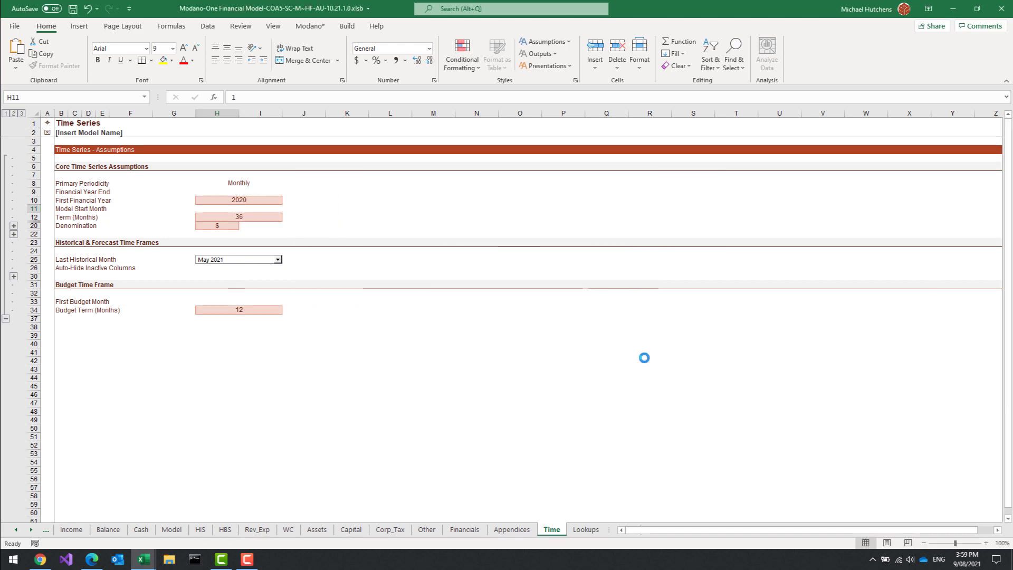
left_click(48, 122)
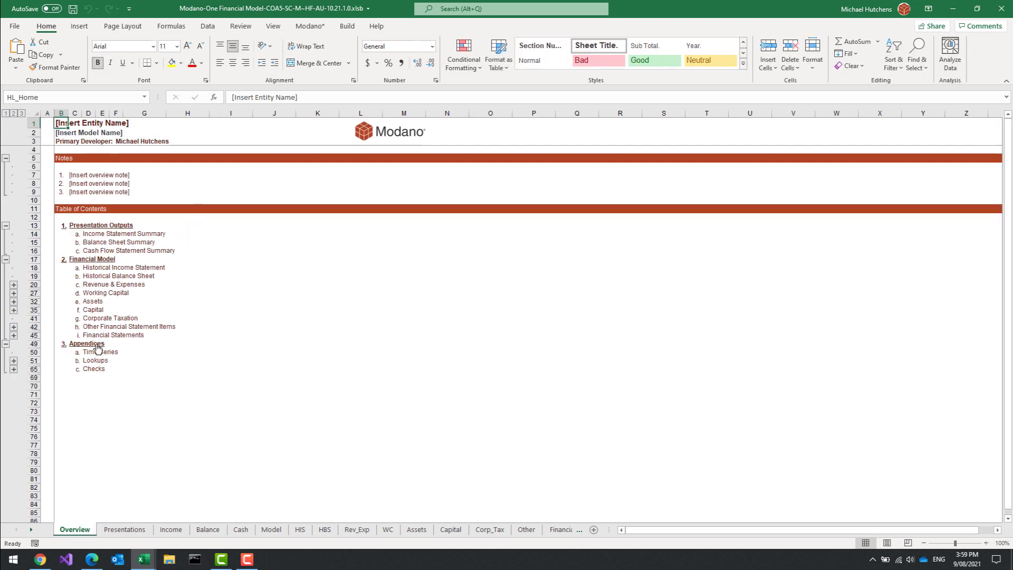
Open the Historical Income Statement and highlight revenue categories 1–2 across Jan-20 to May-21
left_click(111, 270)
left_click(112, 271)
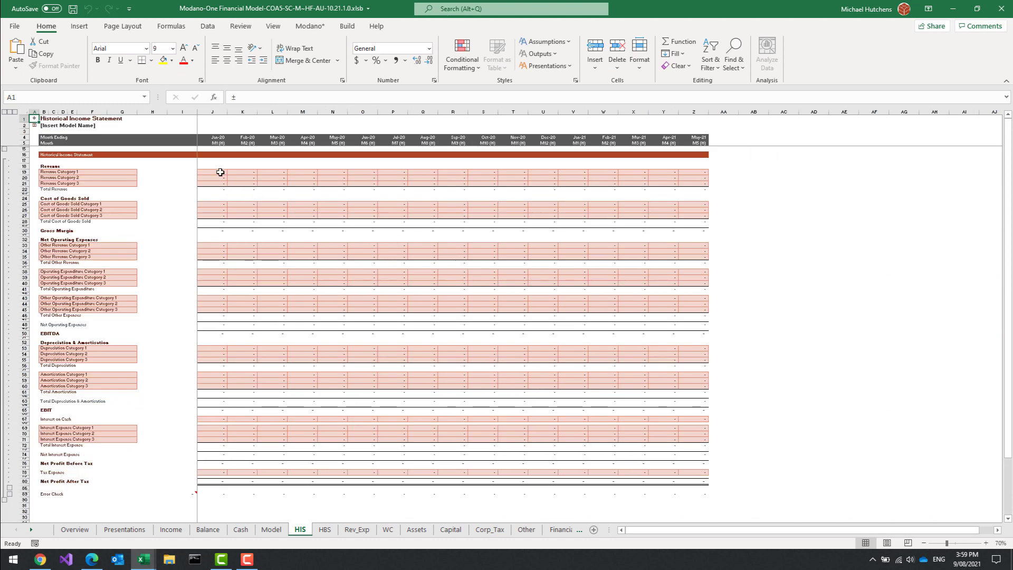
left_click_drag(219, 172, 703, 175)
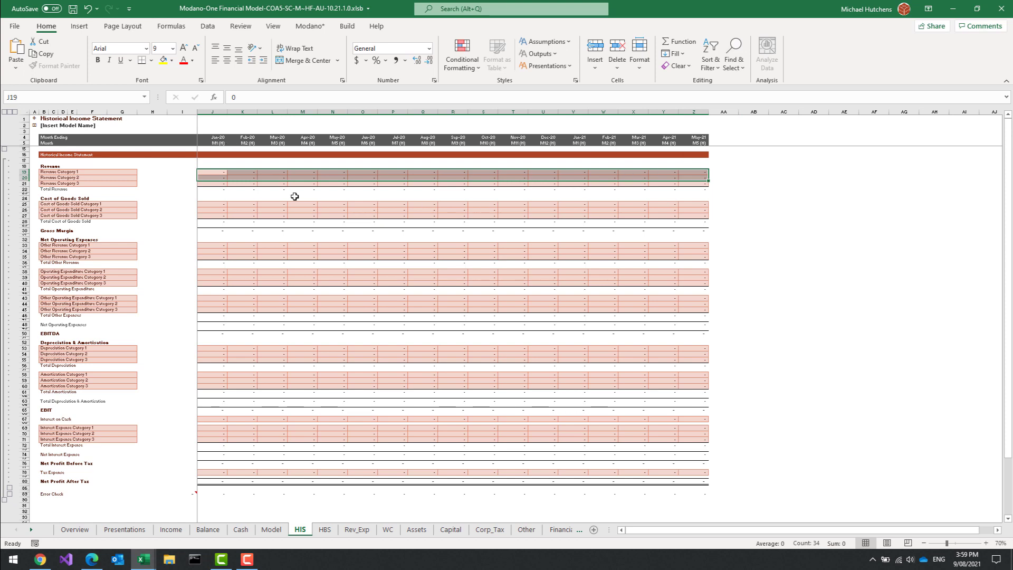
scroll(163, 150, "up", 1, "ctrl")
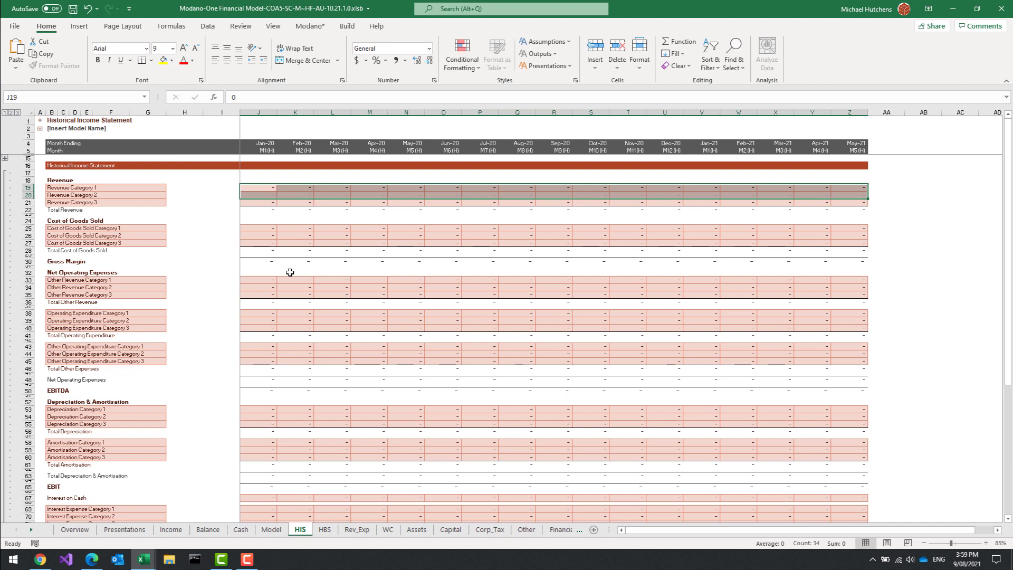
Check the Revenue & Expenses sheet's Jun-21 forecast start and the Financial Statements sheet, returning to Overview
scroll(289, 272, "up", 1, "ctrl")
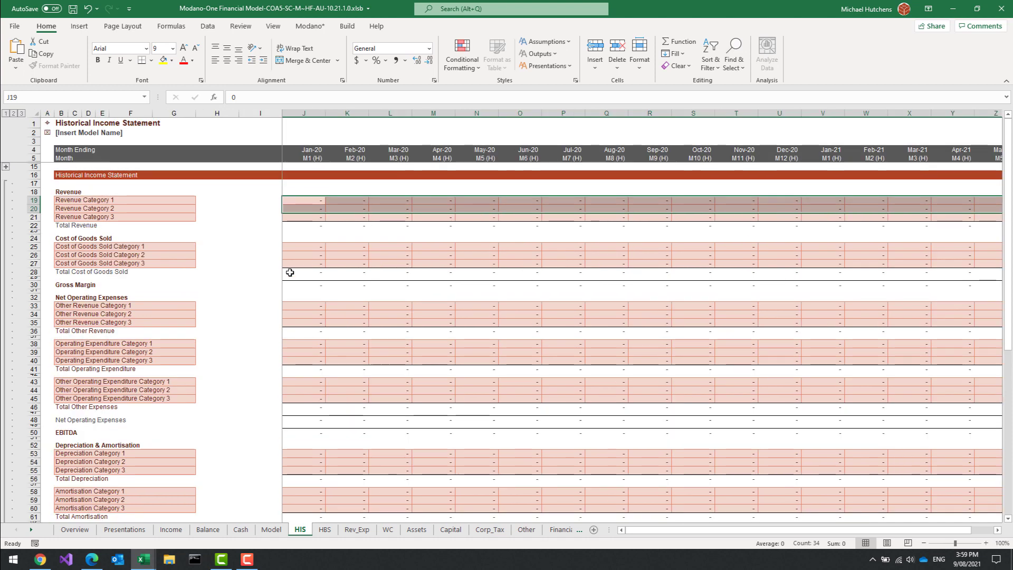
left_click(48, 125)
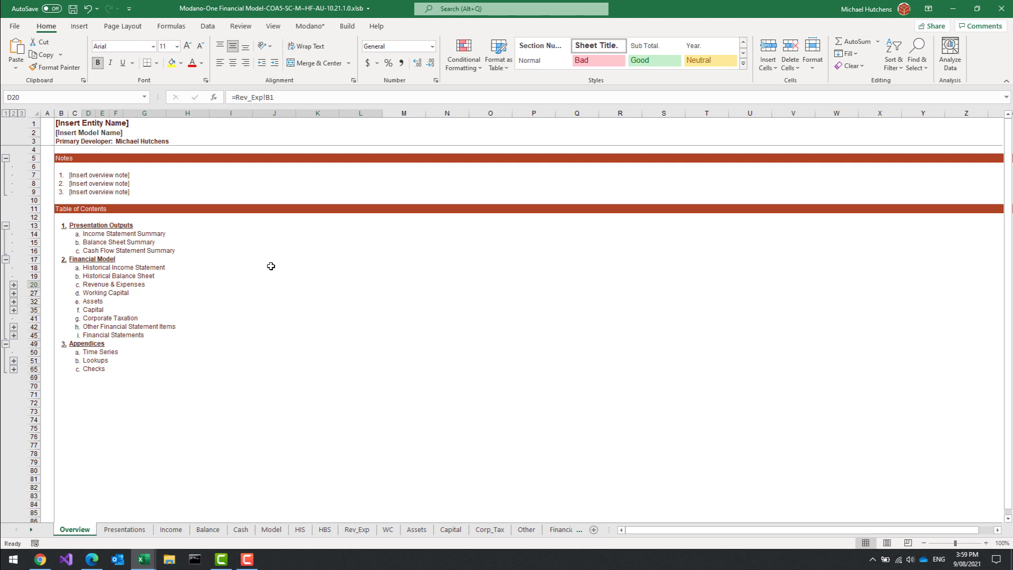
key("ctrl+bracketleft")
left_click(319, 183)
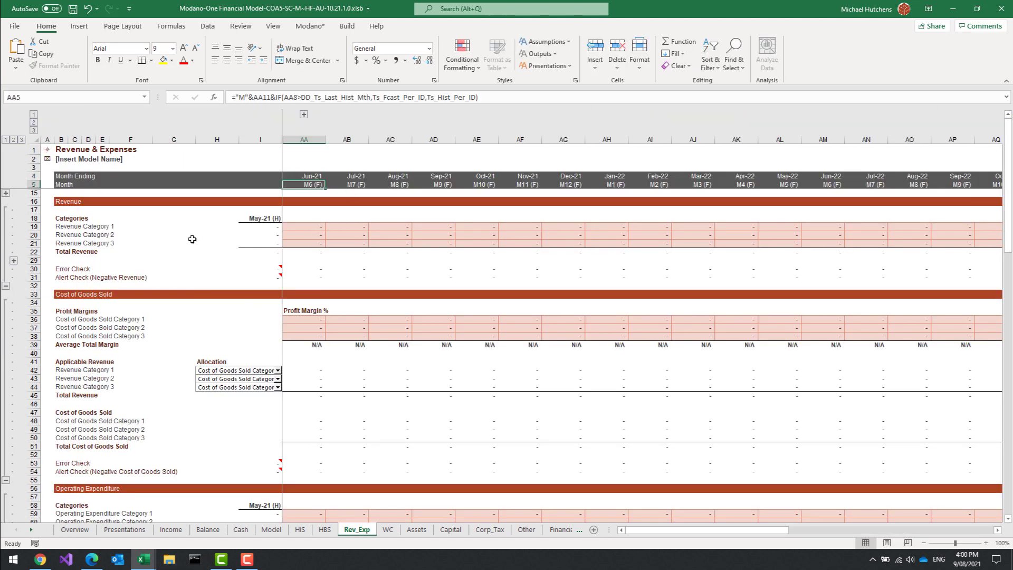
left_click(48, 149)
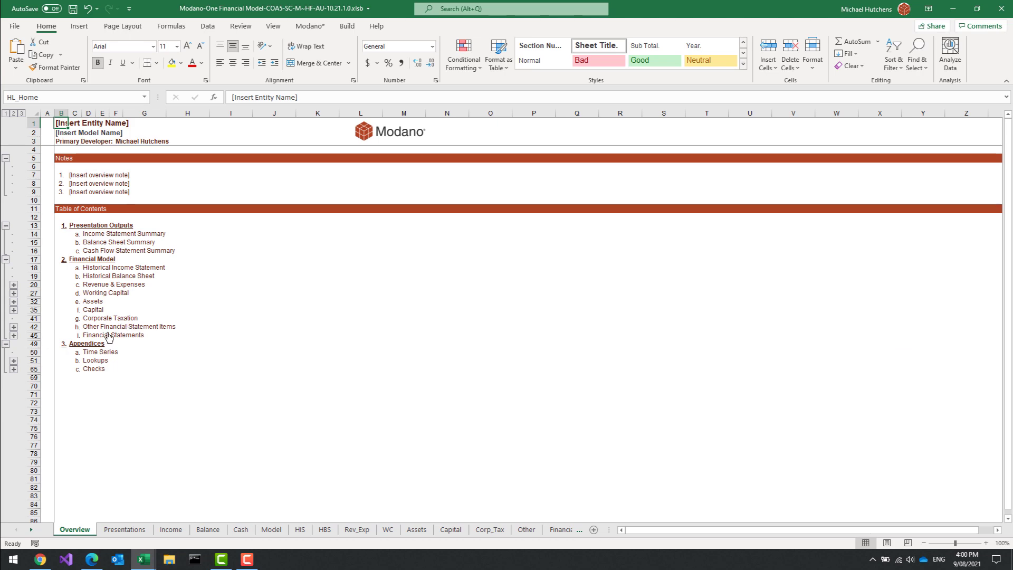
left_click(108, 336)
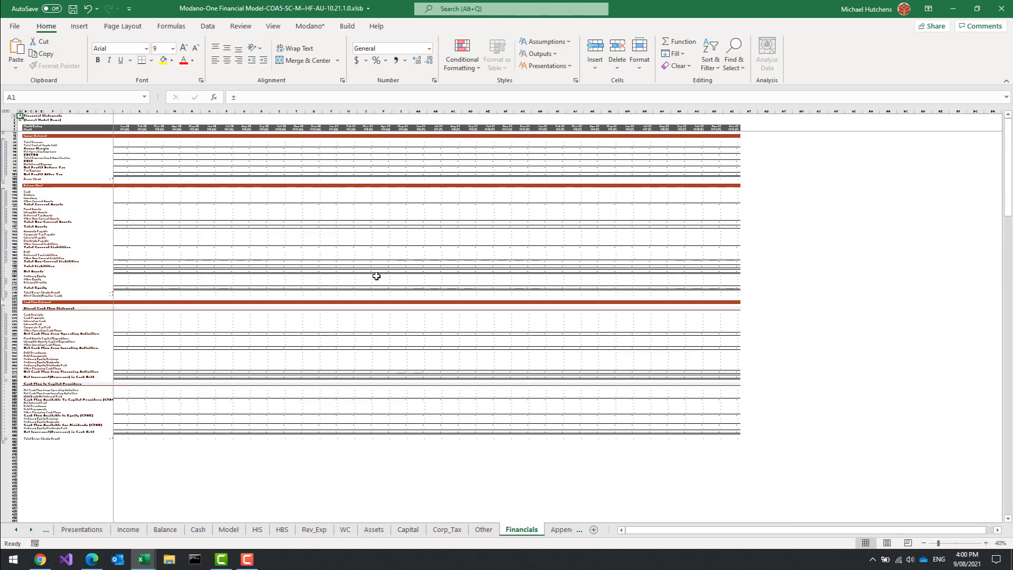
scroll(376, 276, "up", 4)
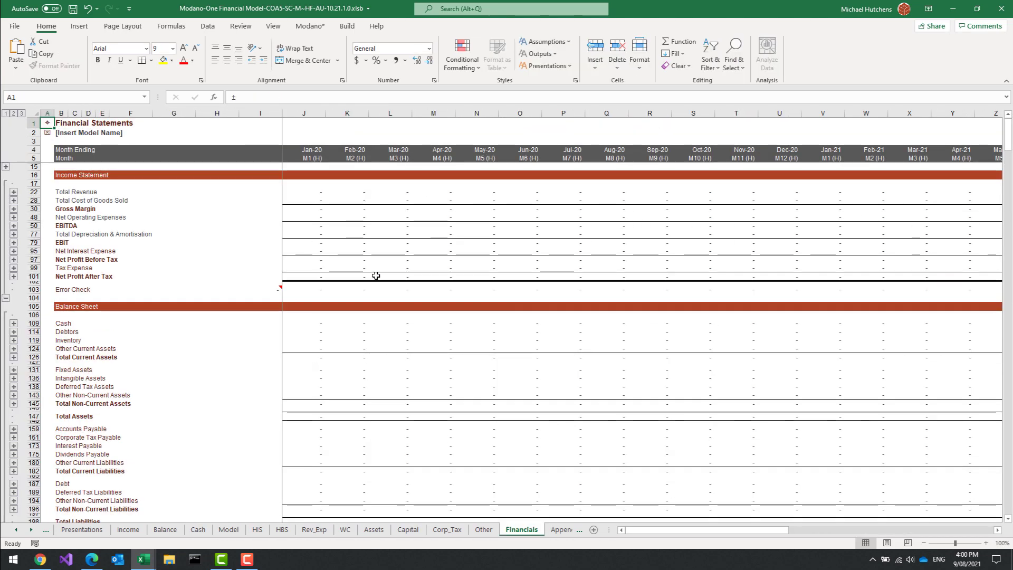
left_click(47, 122)
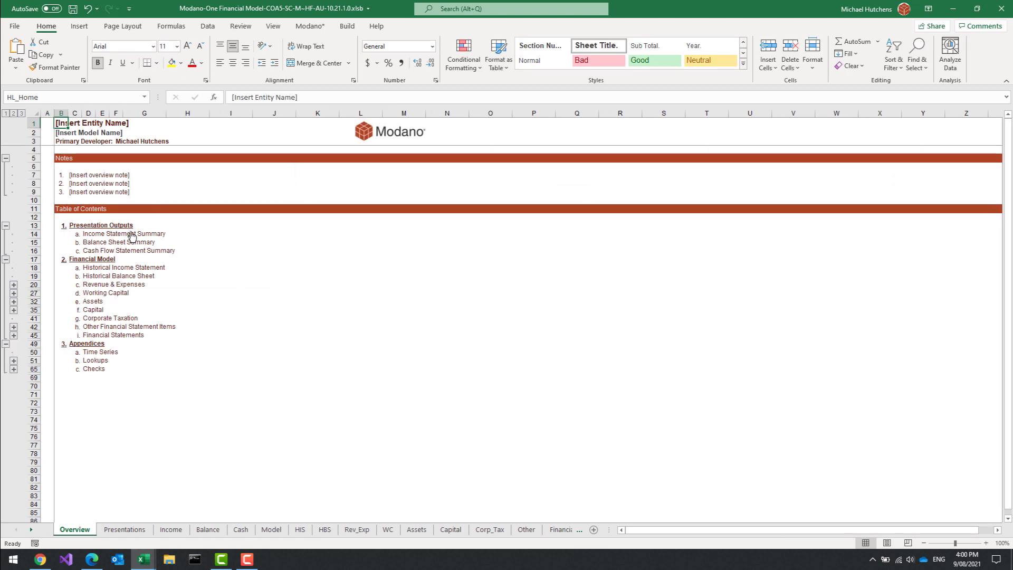
On the Income Statement Summary, highlight Jan–May 21 historical versus Jun–Dec 21 forecast months, then show Xero
left_click(211, 234)
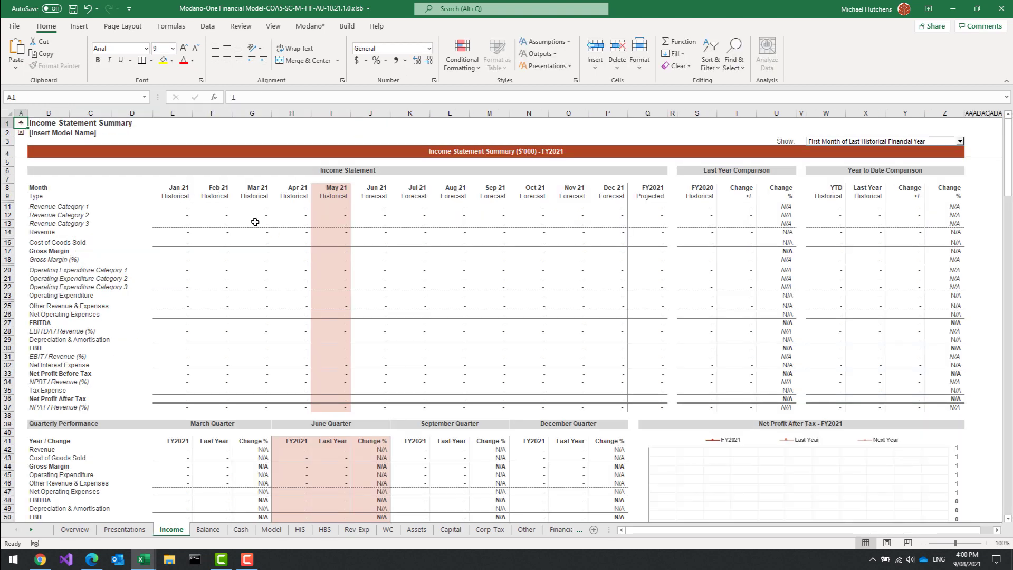
left_click_drag(169, 196, 317, 199)
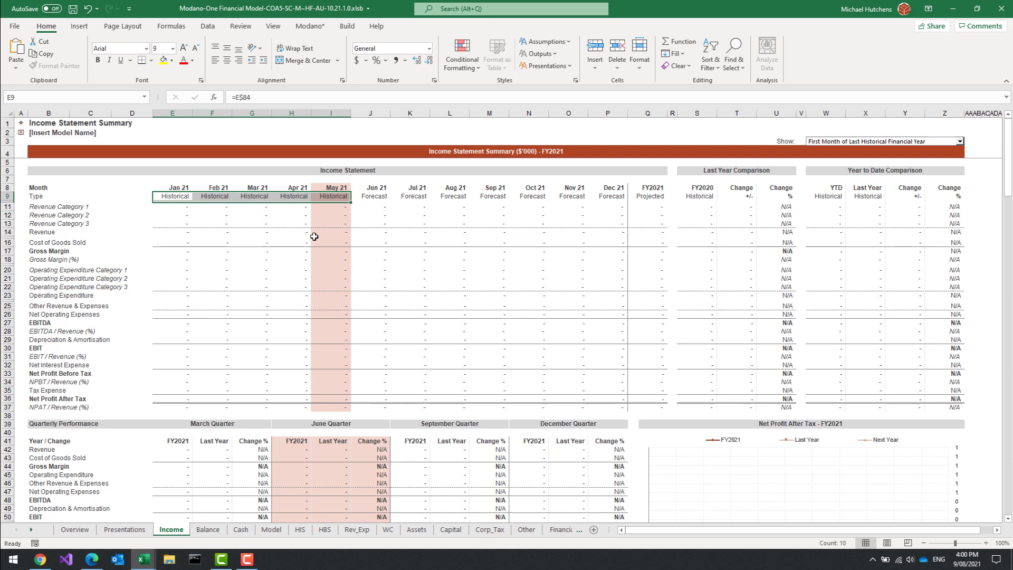
left_click_drag(174, 197, 310, 194)
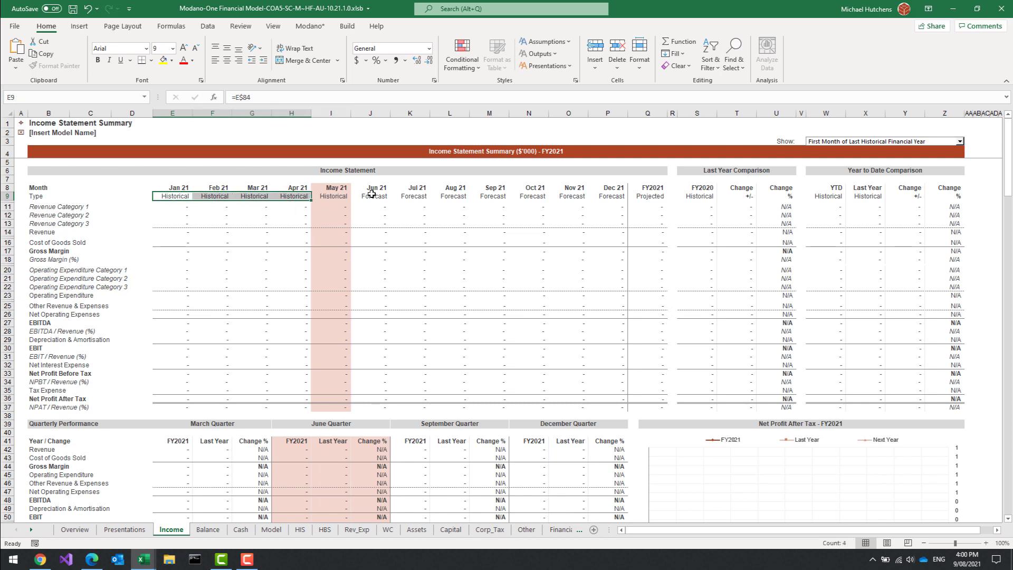
left_click_drag(372, 196, 614, 196)
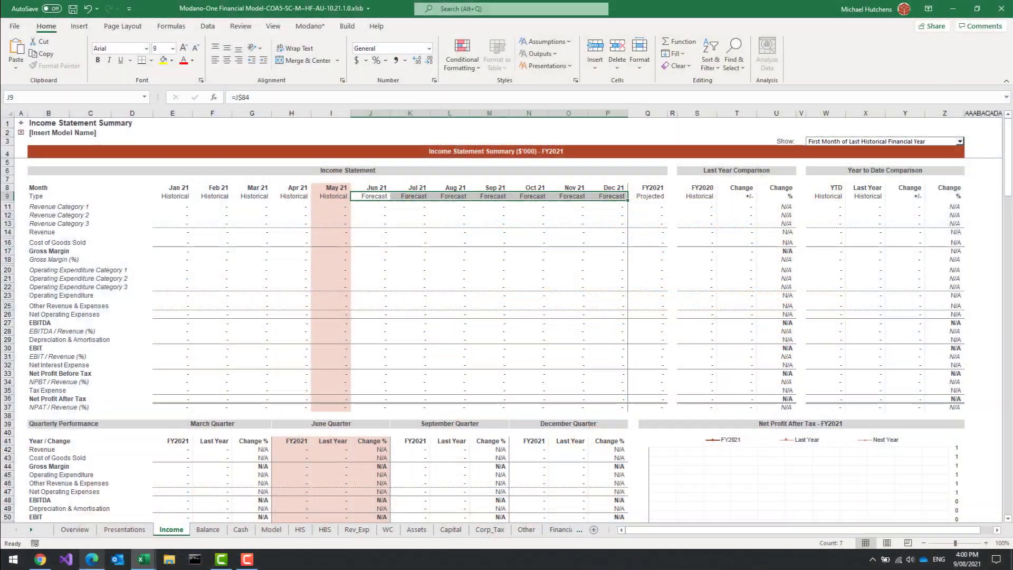
left_click(92, 558)
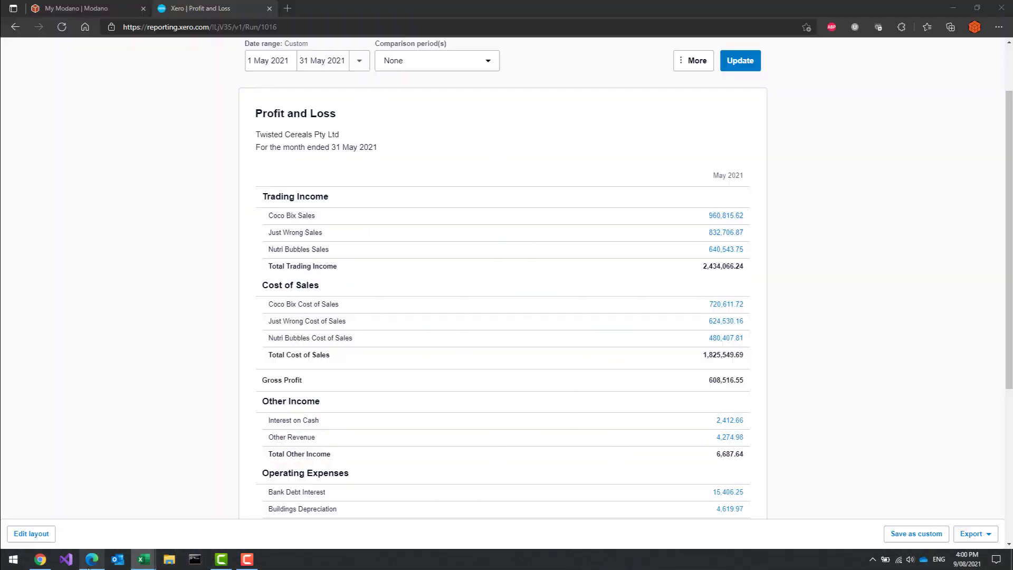
Connect the Twisted Cereals Pty Ltd Xero organisation to Modano from the Connections page
left_click(105, 10)
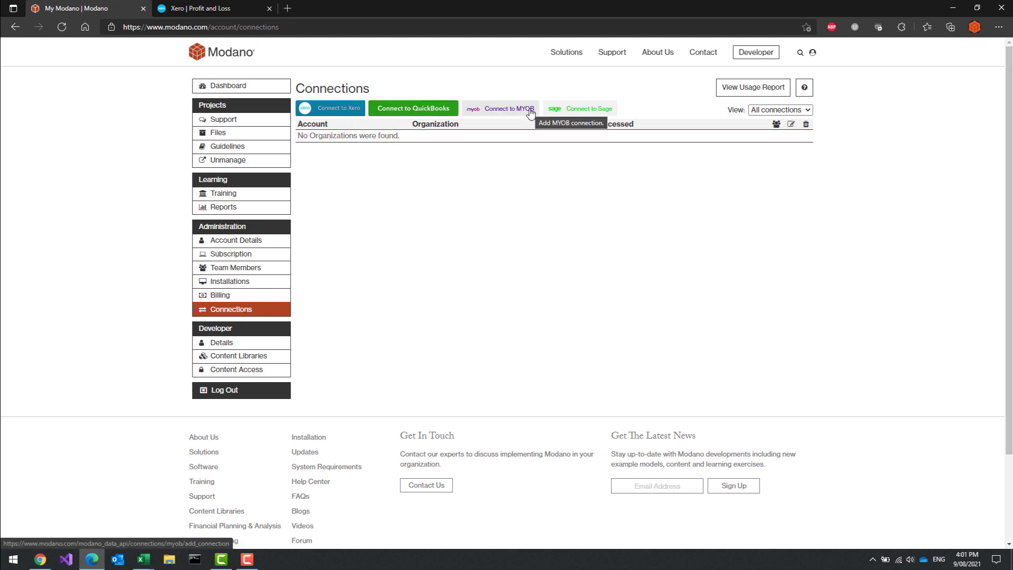
left_click(228, 10)
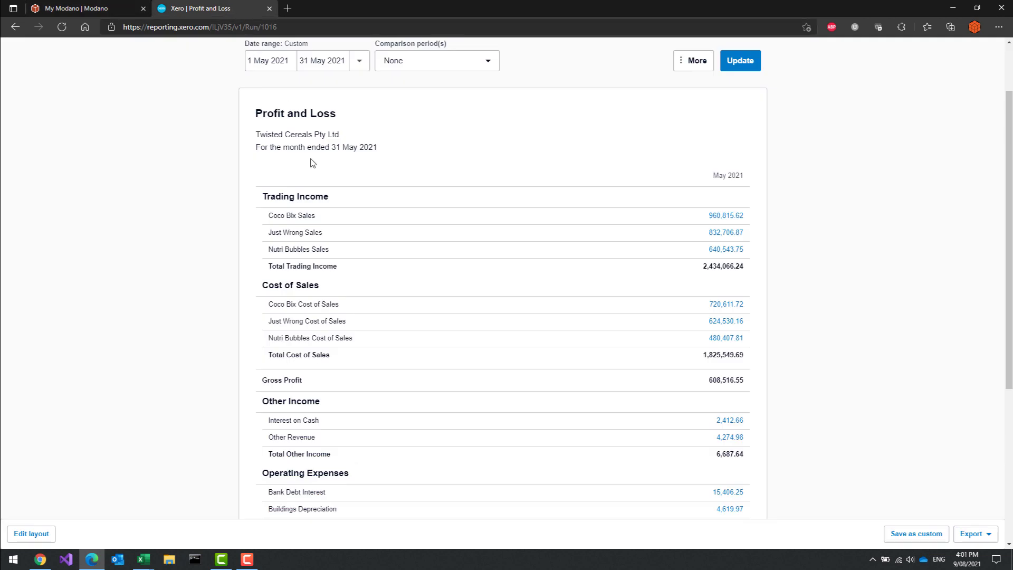
scroll(311, 162, "up", 2)
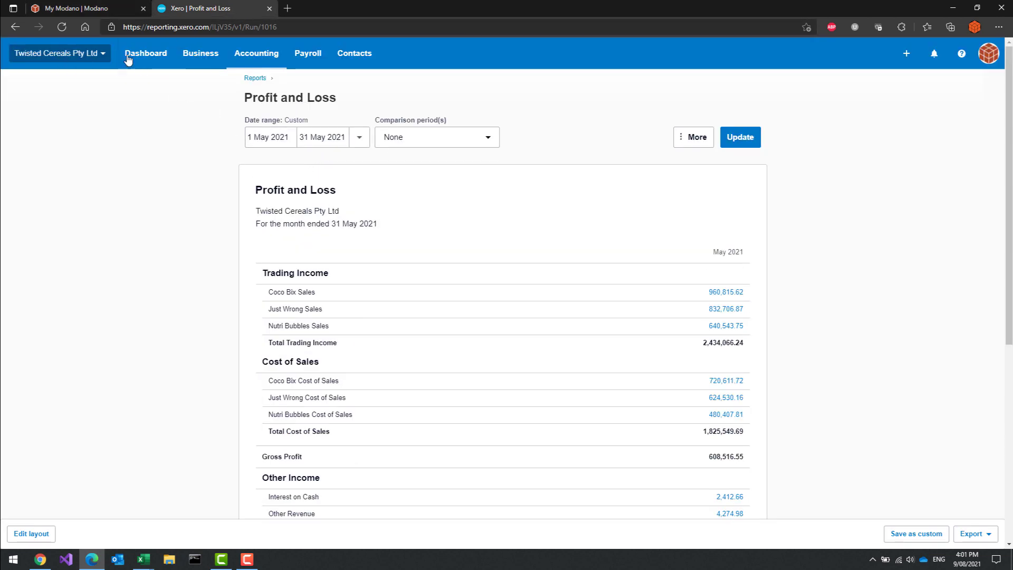
left_click(90, 9)
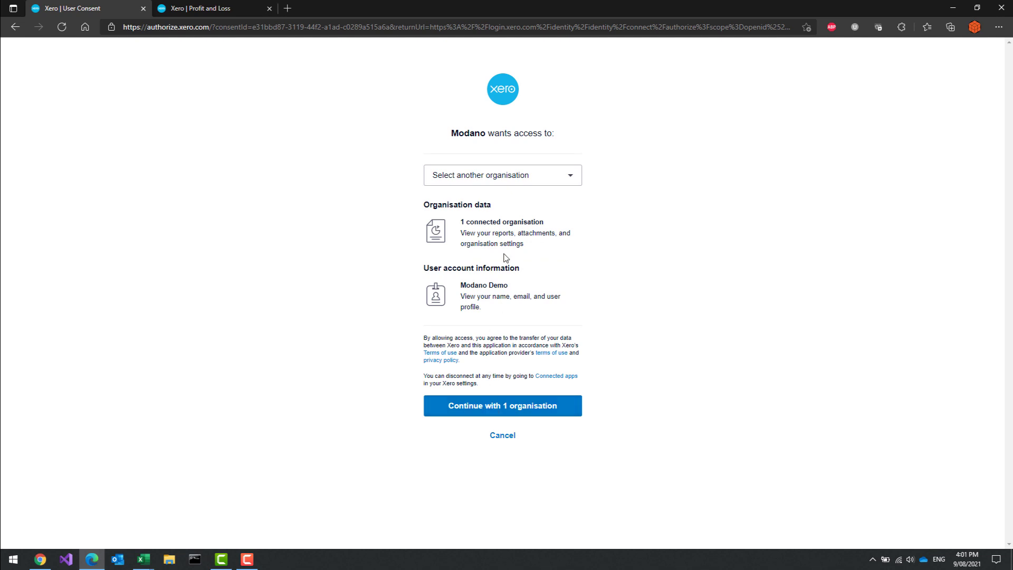
left_click(499, 415)
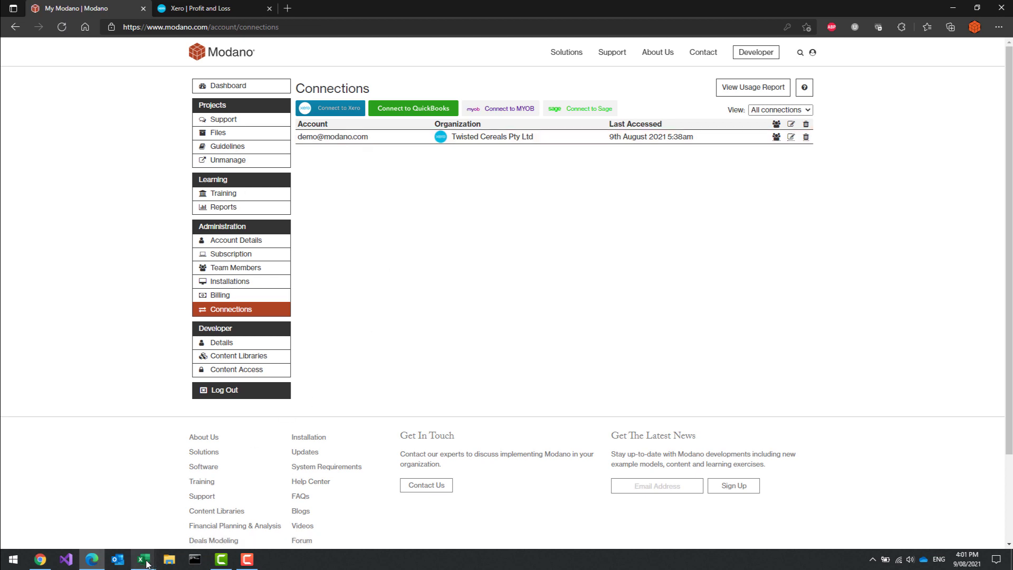
Return to the Excel model and go to the historical income statement (HIS) sheet
mouse_move(148, 561)
left_click(170, 526)
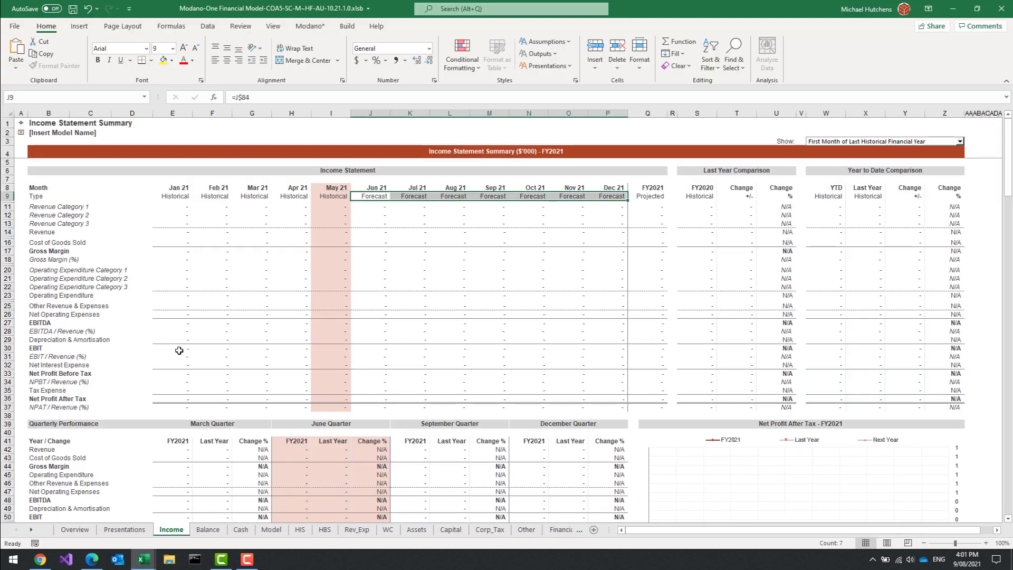
left_click(22, 126)
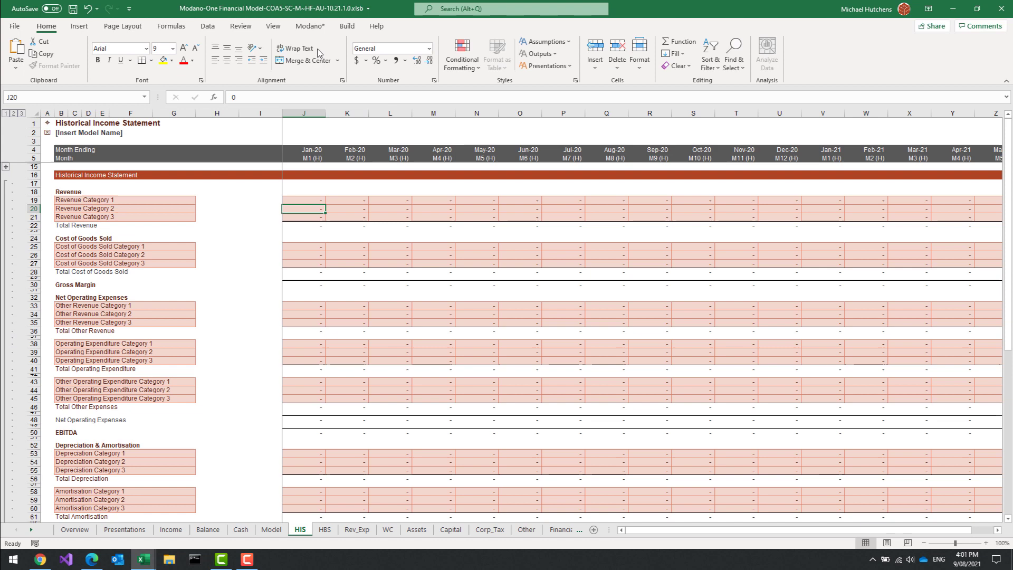
Set up an income statement import from Twisted Cereals Pty Ltd, 31 Jan 2020–31 May 2021, using a new mapping file
left_click(315, 28)
left_click(420, 58)
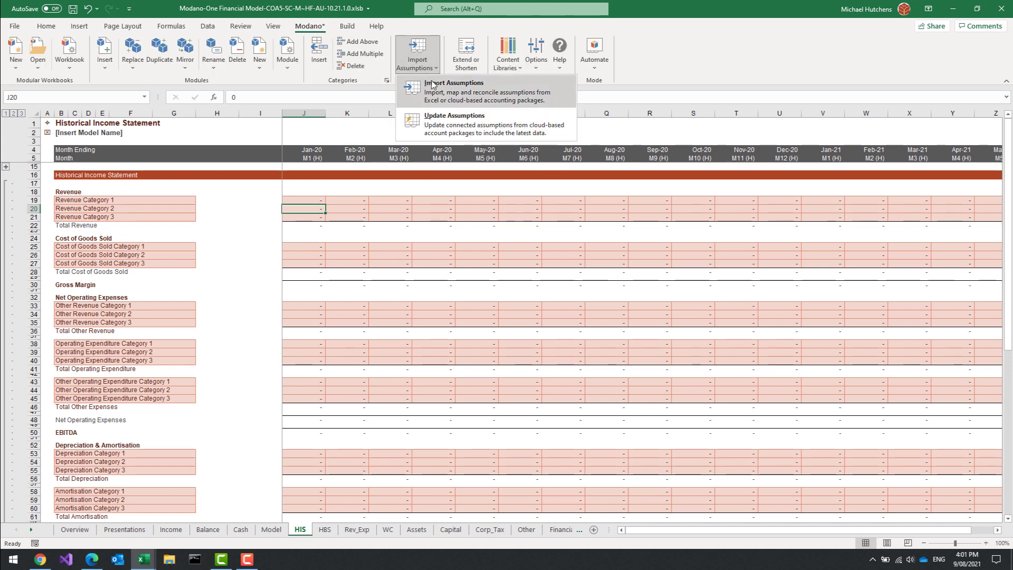
left_click(432, 86)
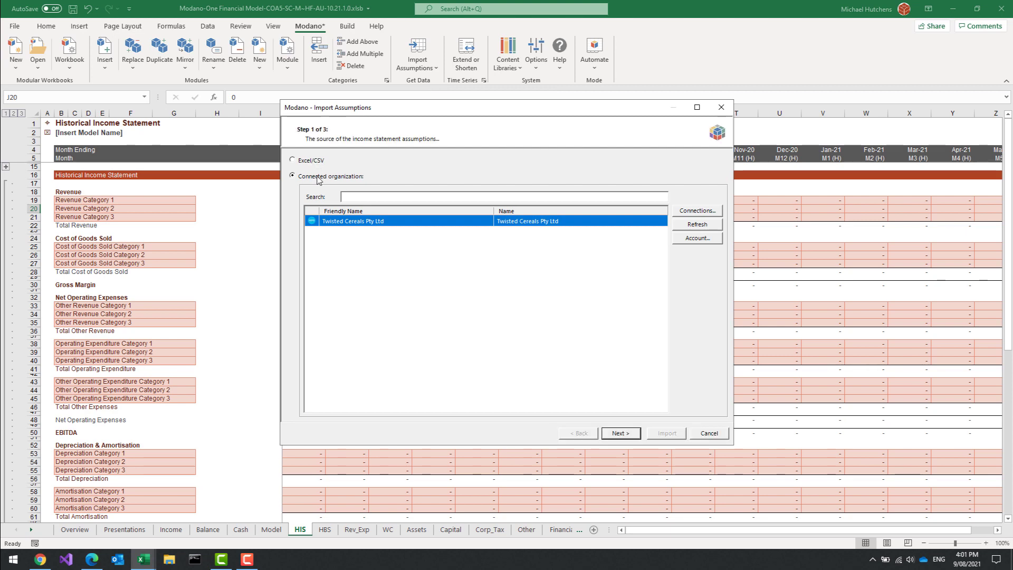
left_click(614, 435)
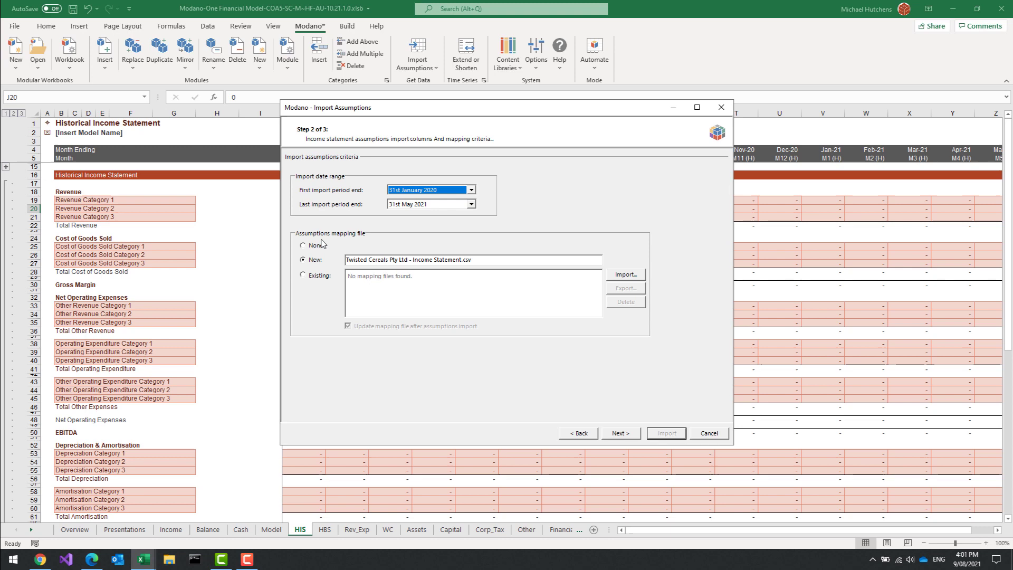
left_click(324, 262)
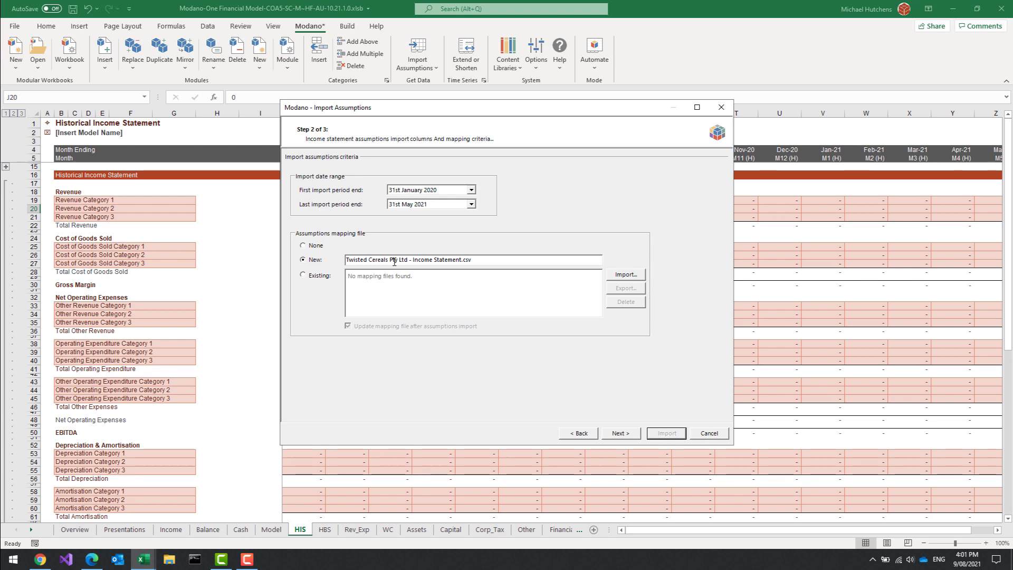
Load the Xero accounts and auto-map them all, reconciling net profit at 115,012.10
left_click(620, 433)
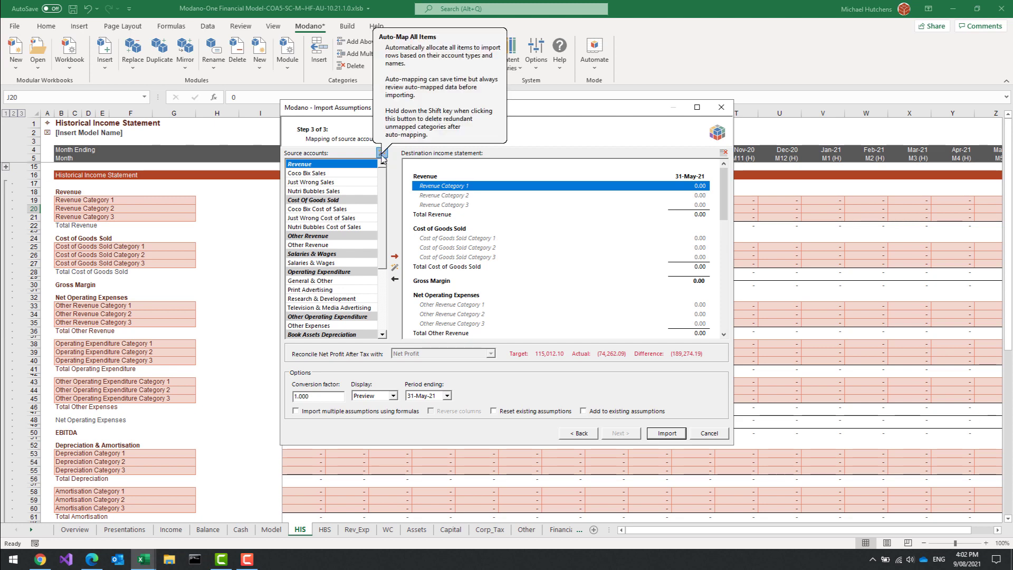
left_click(381, 153)
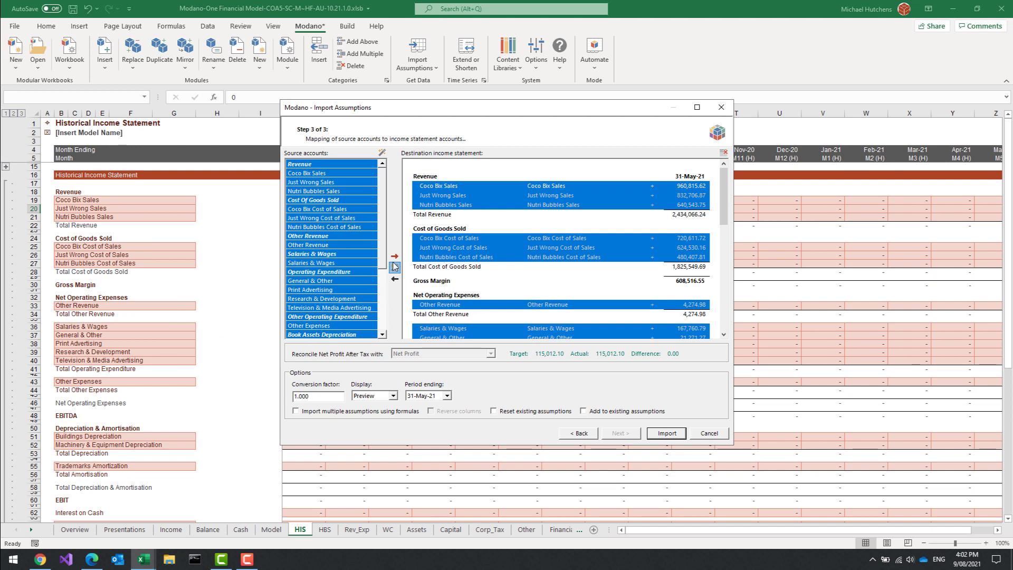
Enlarge the import dialog so more mapped rows are visible
left_click(454, 257)
scroll(498, 235, "down", 2)
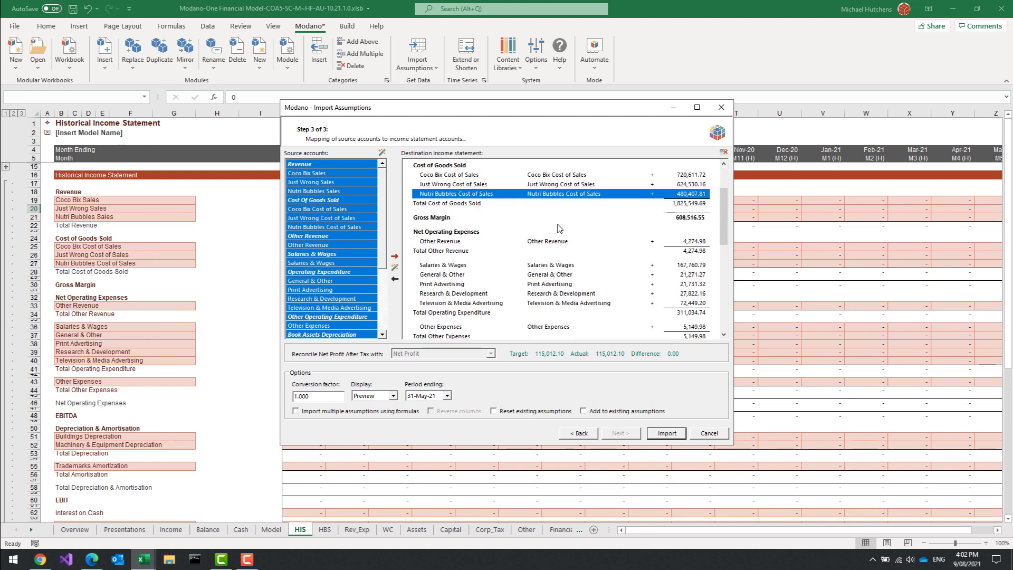
left_click_drag(566, 101, 566, 27)
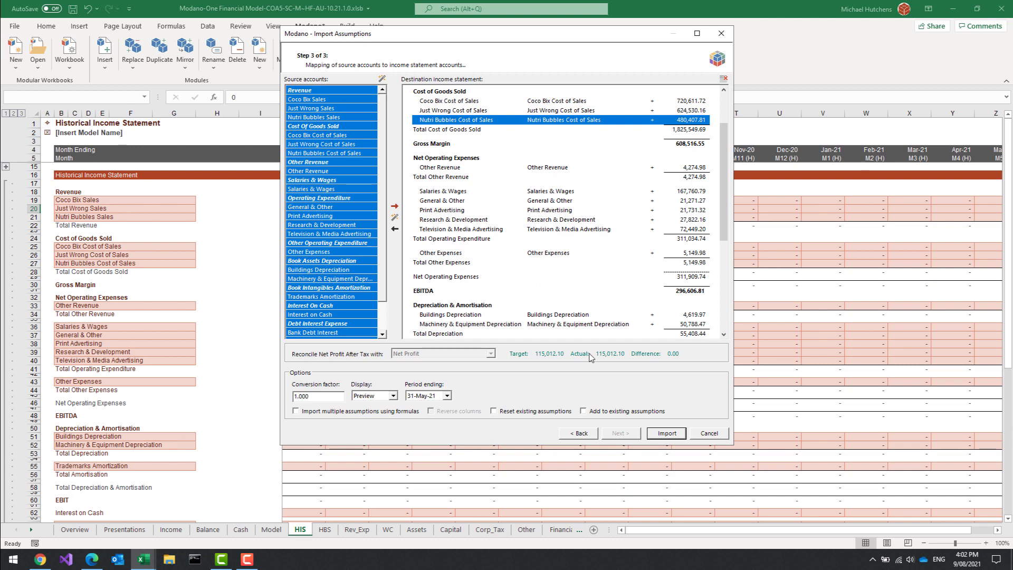
left_click_drag(724, 180, 724, 270)
Check the preview for 28-Feb-21, then return to the 31-May-21 figures from Revenue down
left_click(446, 395)
left_click(424, 432)
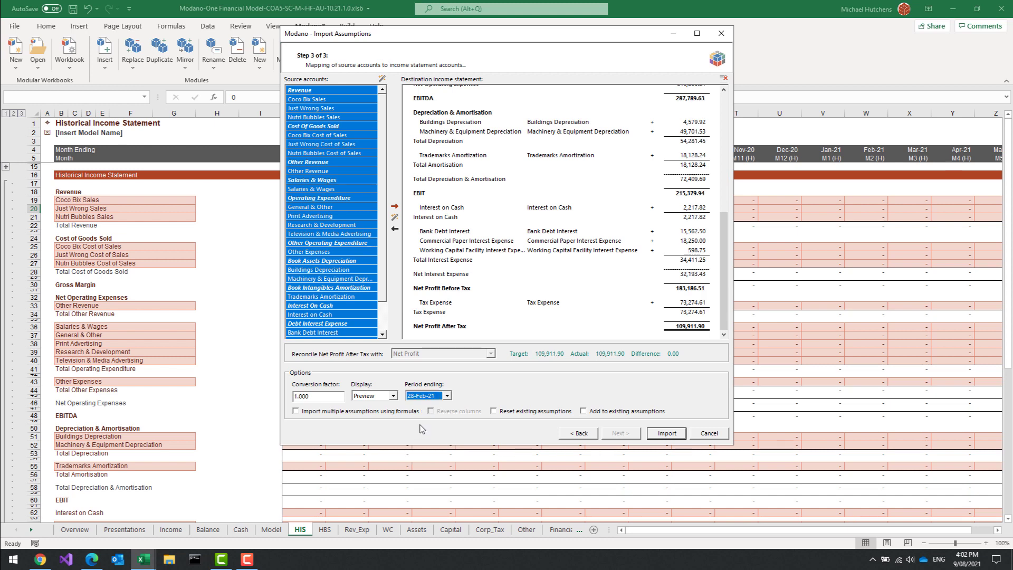
left_click(525, 196)
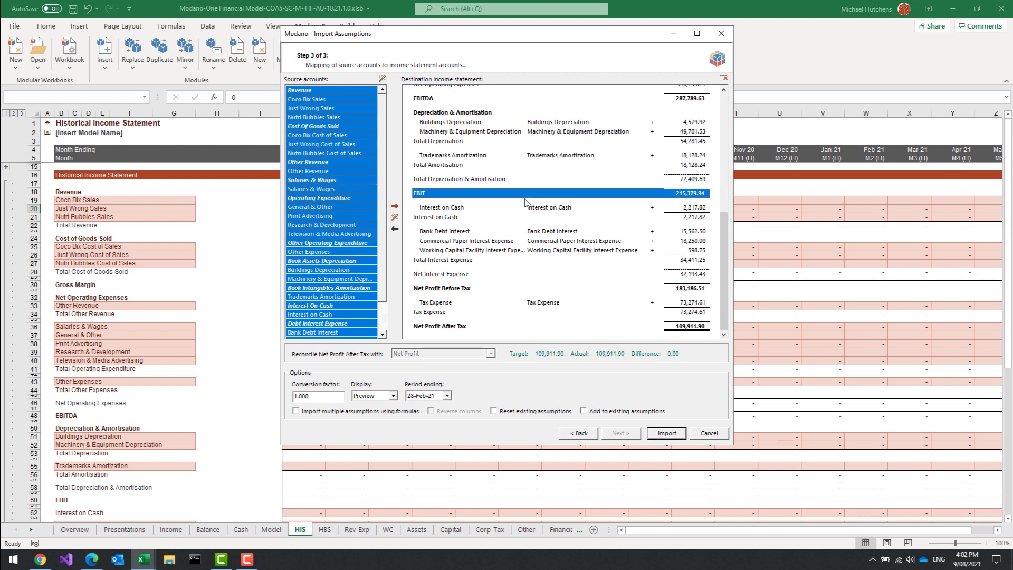
key("Up")
left_click_drag(725, 208, 734, 95)
left_click(664, 140)
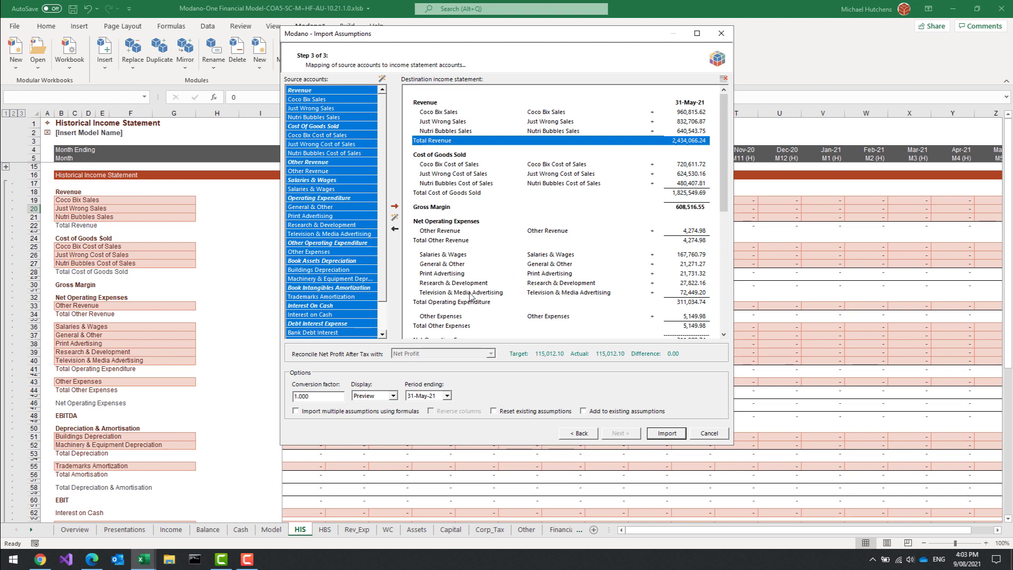
Rename the Print Advertising destination to Advertising and map Television & Media Advertising into it
left_click(540, 274)
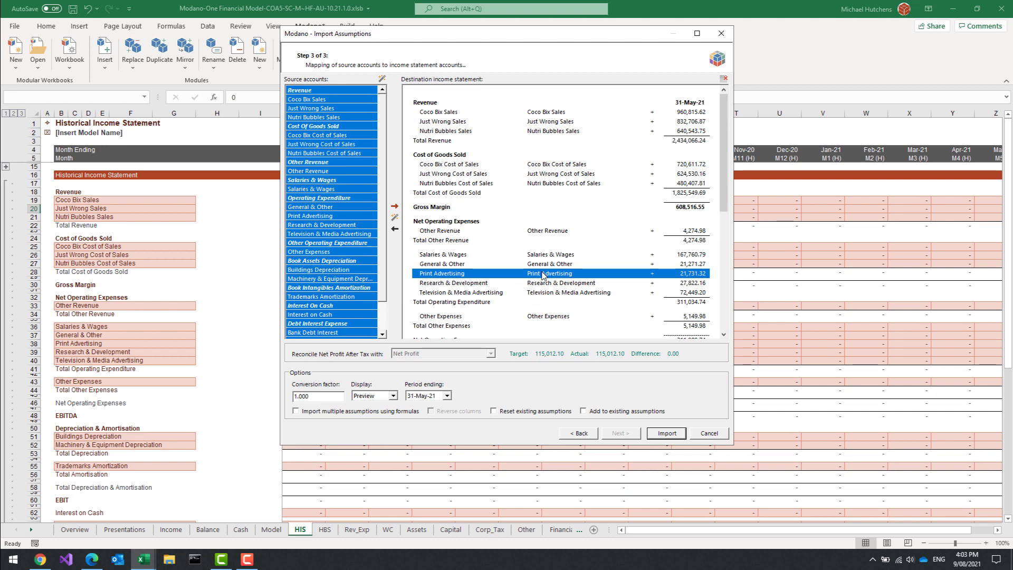
left_click(542, 275)
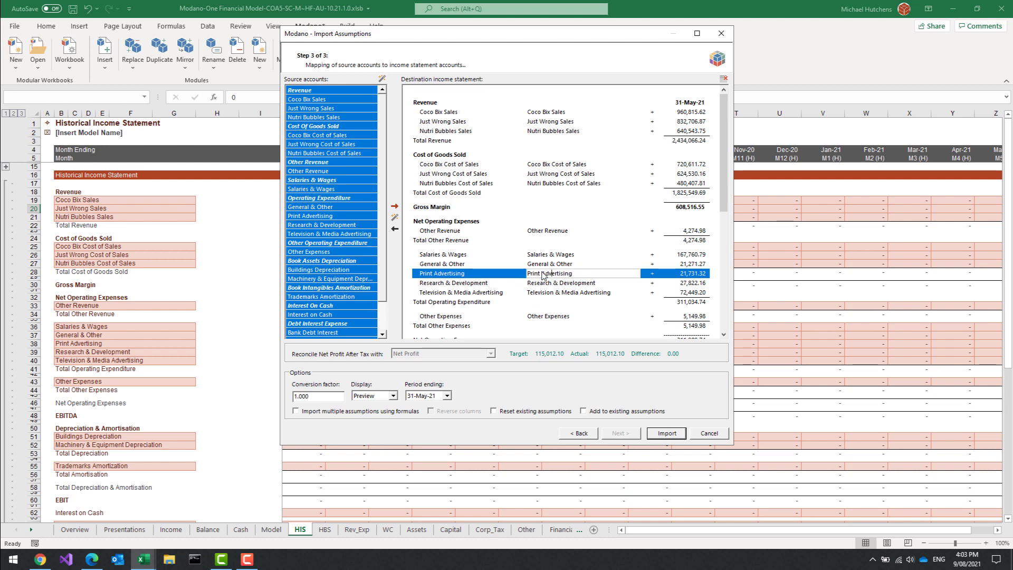
key("BackSpace")
key("BackSpace")
key("BackSpace")
key("BackSpace")
key("BackSpace")
key("BackSpace")
key("Return")
left_click(516, 294)
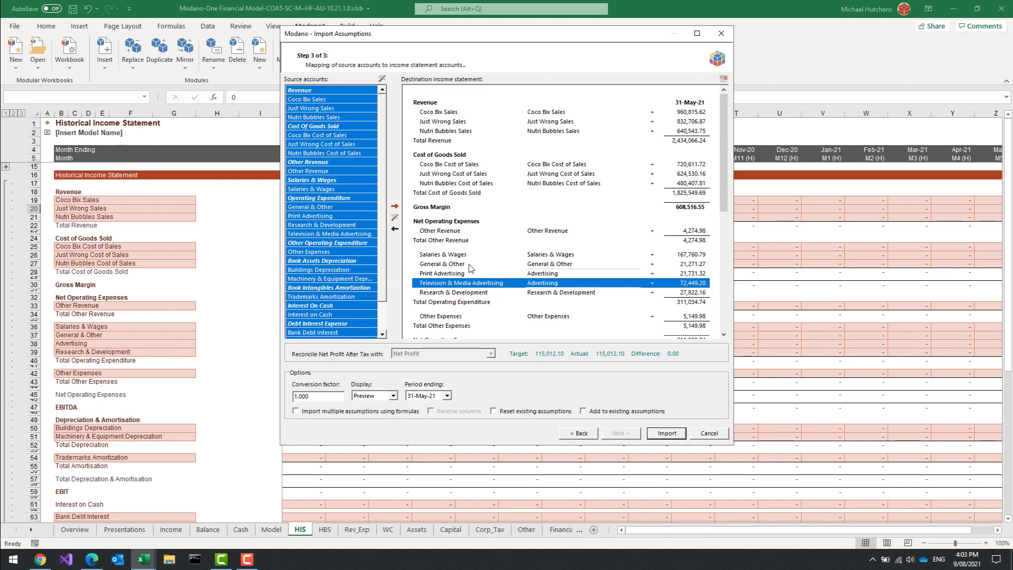
left_click(541, 241)
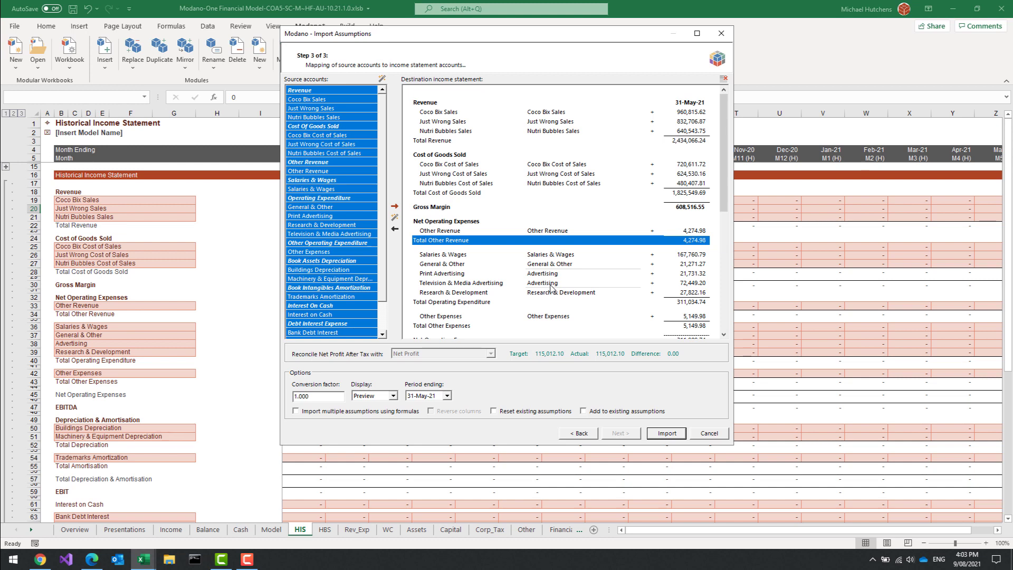
Set the conversion factor to 1000 and import the Xero history into the income statement
left_click_drag(326, 396, 257, 403)
type("1000")
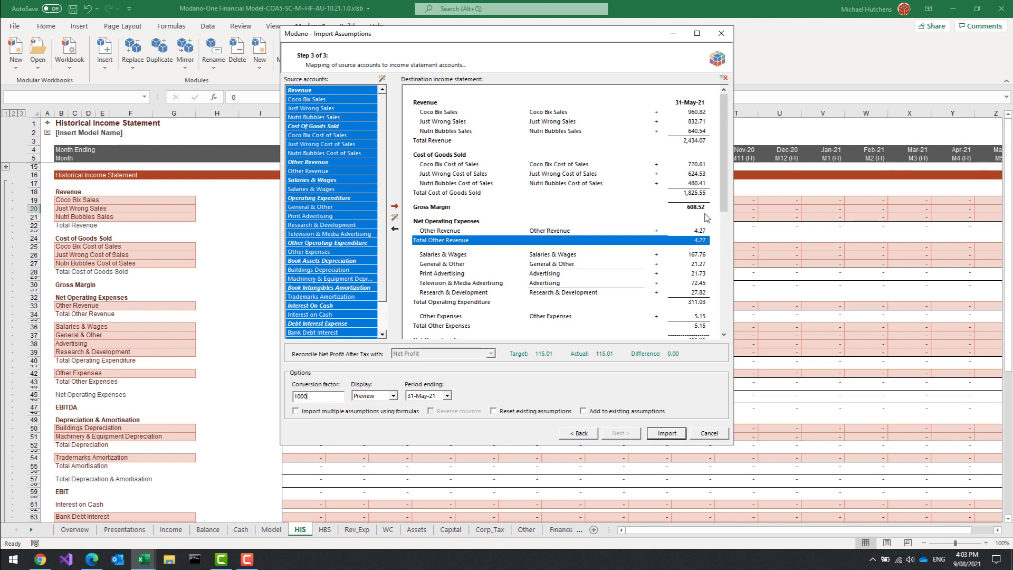
mouse_move(723, 189)
left_mouse_down()
mouse_move(740, 311)
mouse_move(723, 192)
left_mouse_up()
left_click(666, 433)
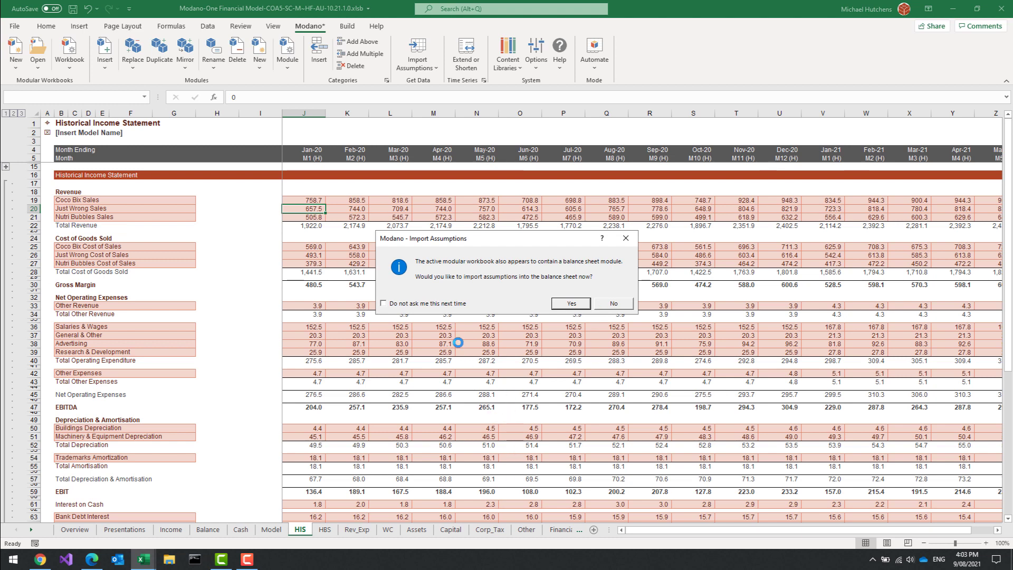
Start a balance sheet import from Twisted Cereals Pty Ltd for Jan 2020–May 2021 with a new mapping file
left_click(573, 303)
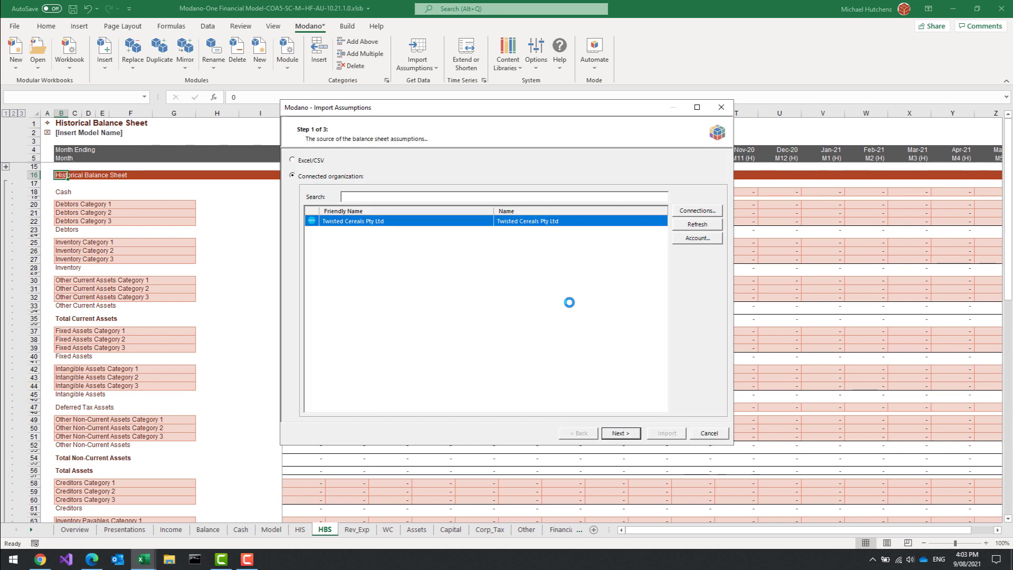
left_click(621, 434)
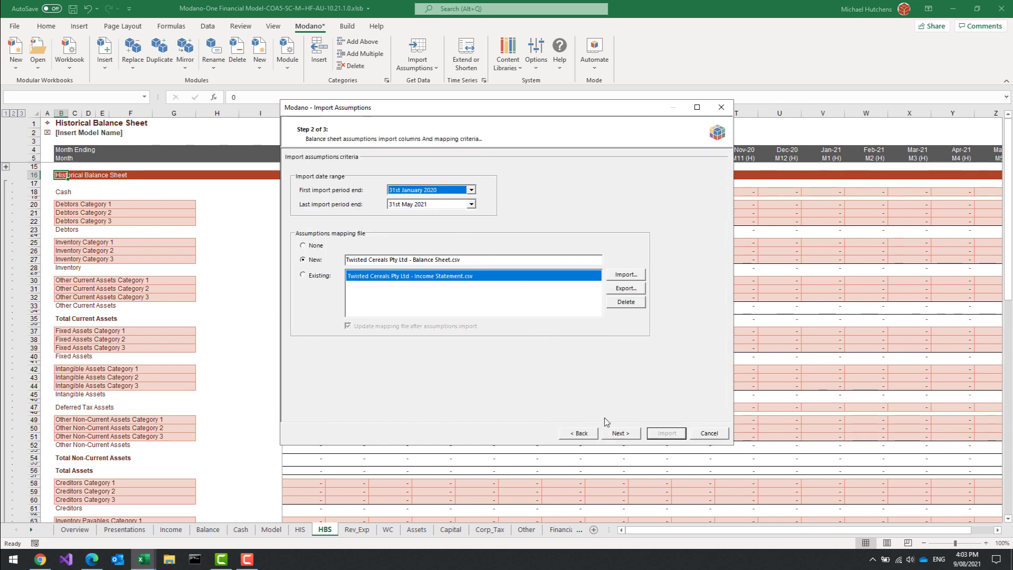
left_click(617, 432)
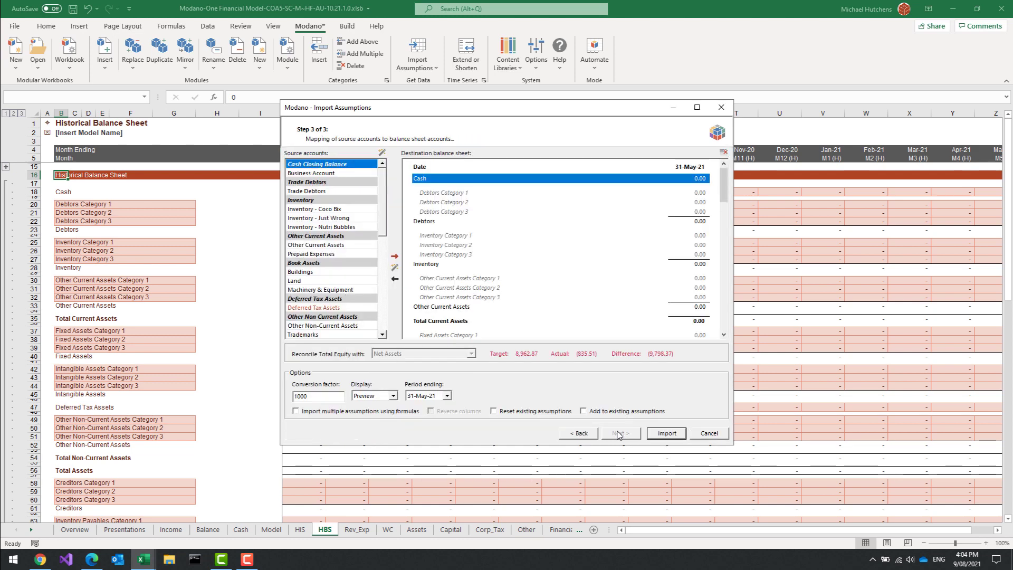
Auto-map the Xero accounts to balance sheet lines and import them, giving Cash 1,833.0 and Total Assets 16,685.8
left_click(381, 152)
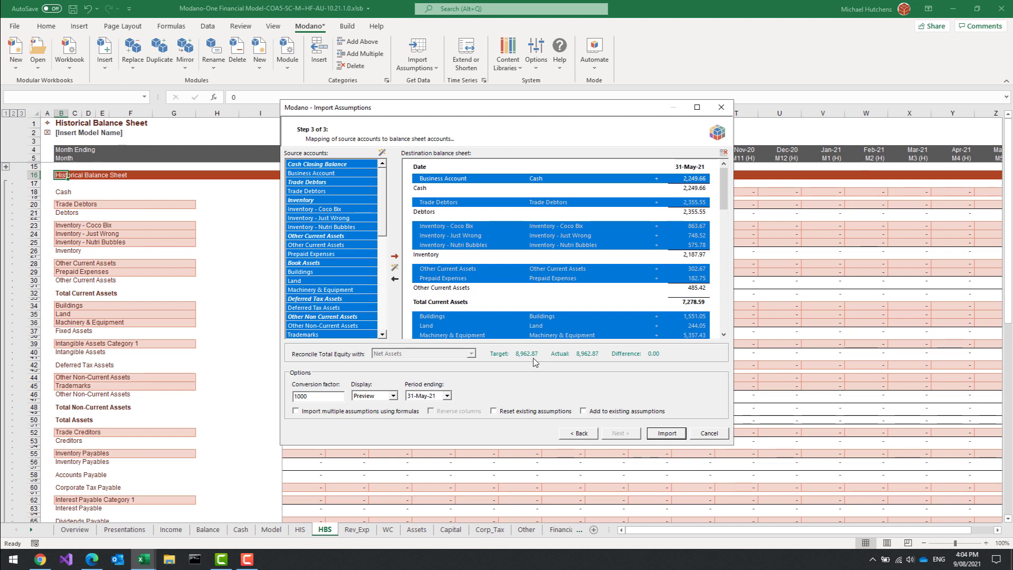
scroll(590, 309, "down", 10)
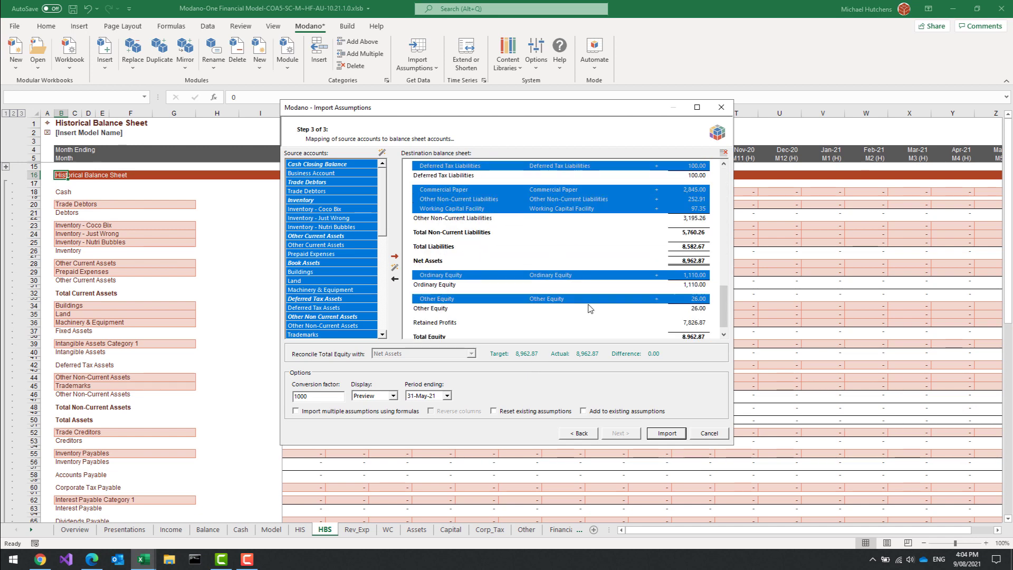
left_click(696, 261)
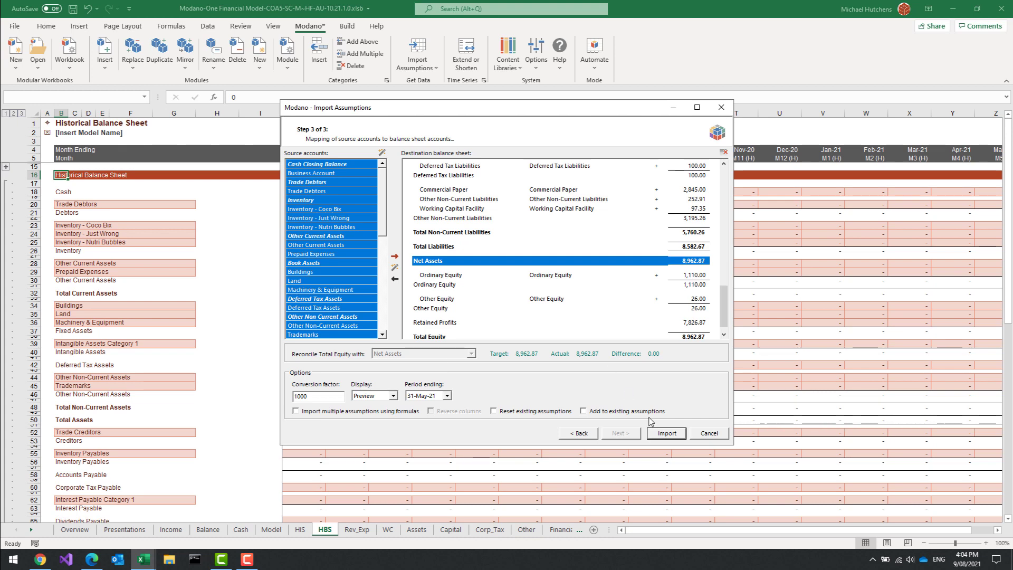
left_click(667, 433)
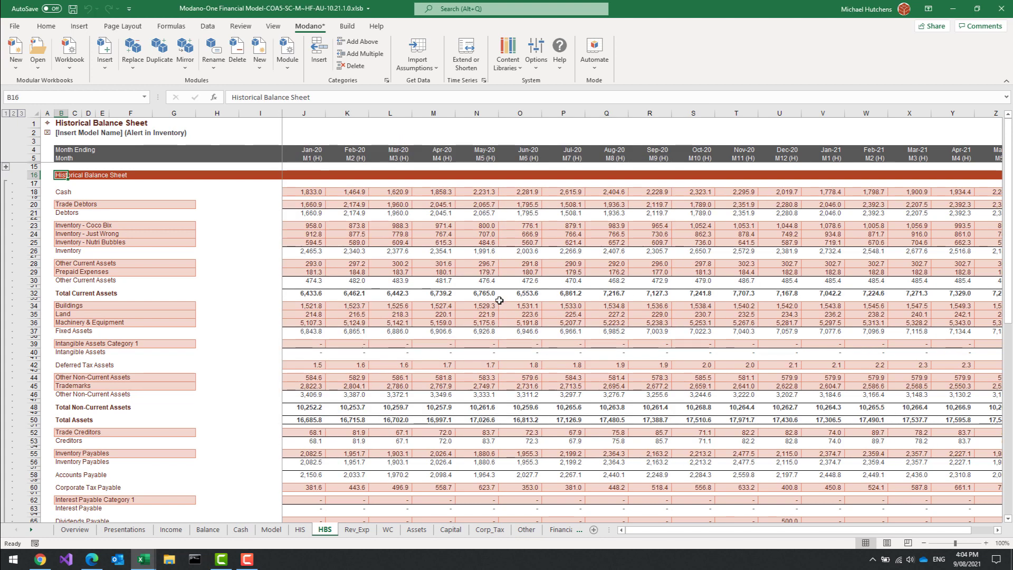
Open the Income Statement Summary and review the Jan–May 21 actuals, May revenue 2,434
left_click(47, 126)
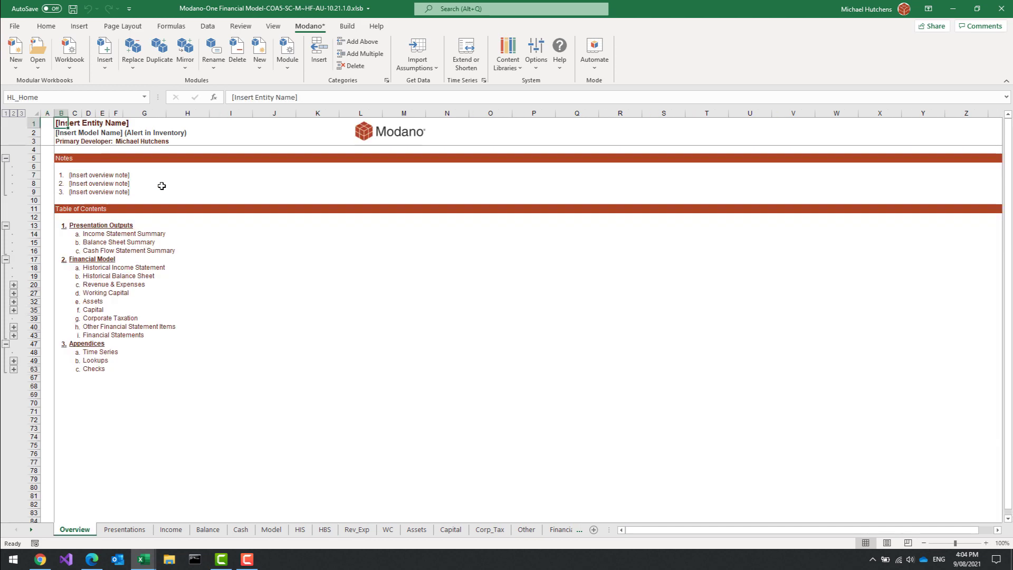
left_click(136, 233)
scroll(285, 245, "down", 5)
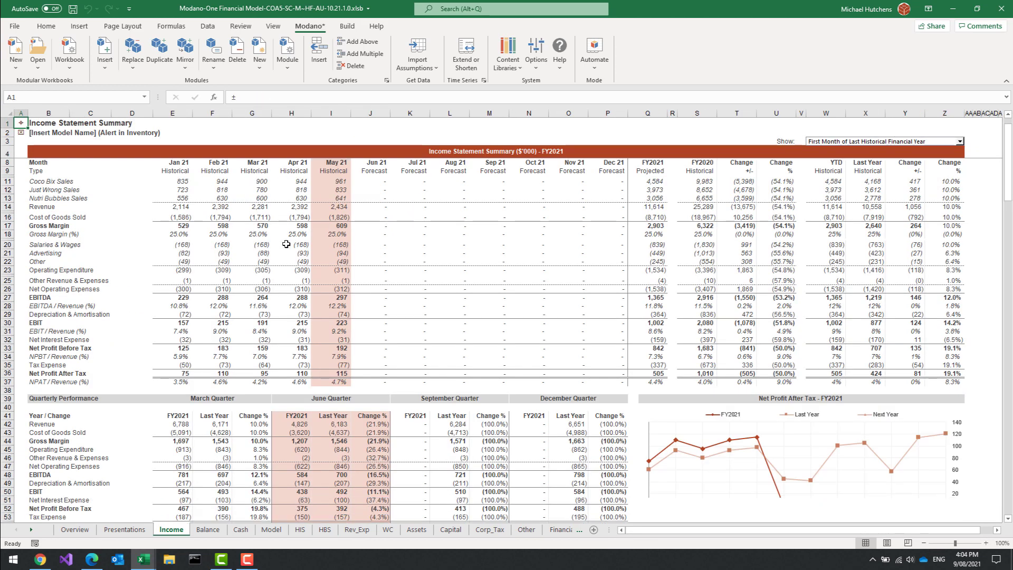
scroll(284, 246, "down", 10)
scroll(285, 246, "up", 15)
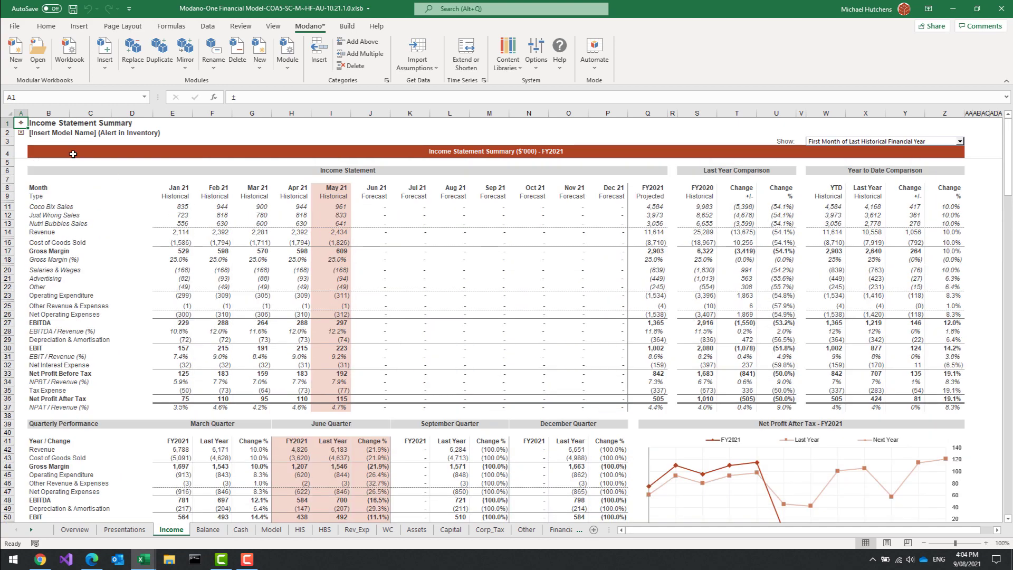
Review the Balance Sheet Summary from the model's contents page
left_click(21, 122)
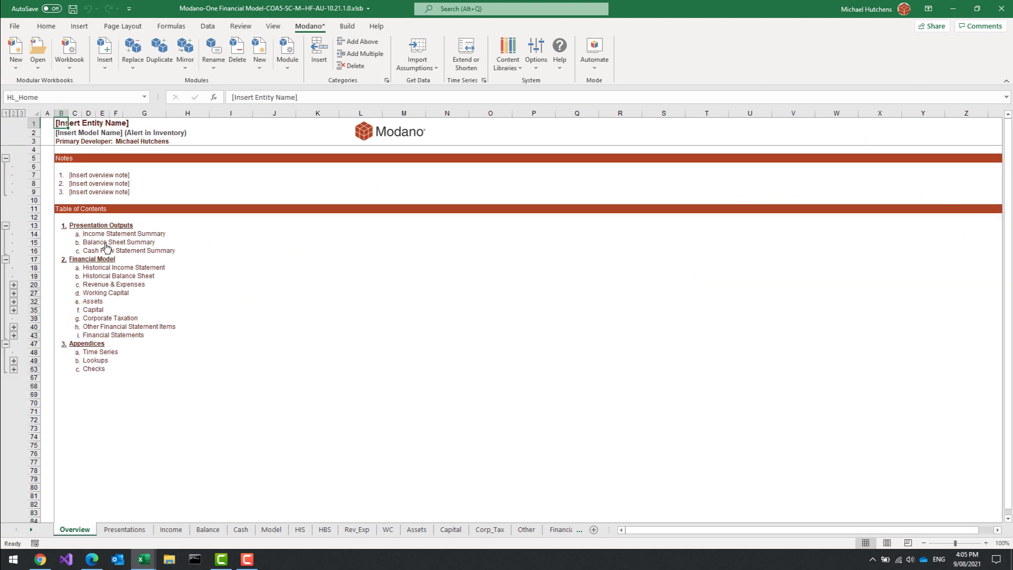
left_click(118, 242)
scroll(374, 276, "down", 1)
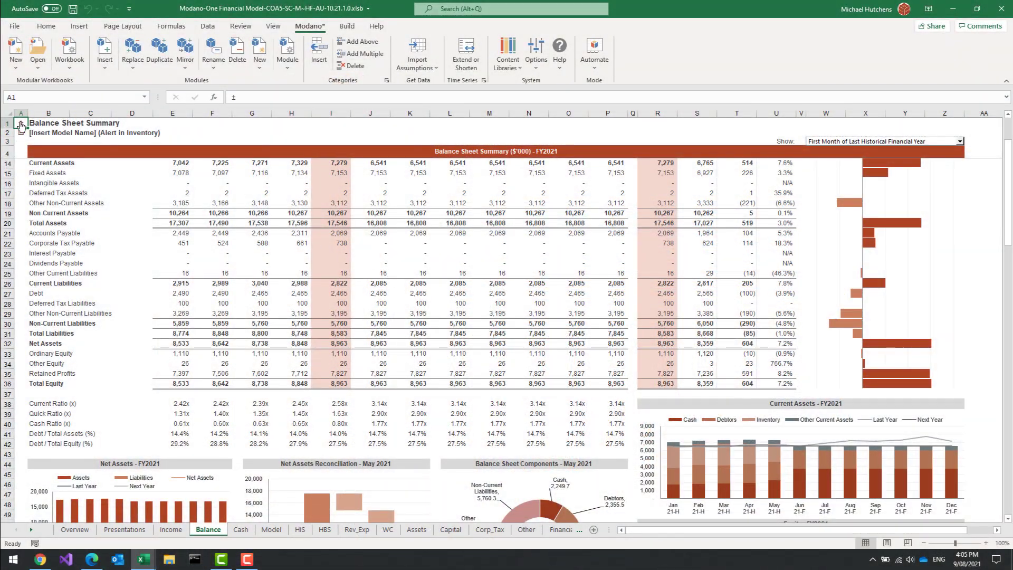
Open the Revenue & Expenses sheet and select the empty Jun-21 Coco Bix Sales forecast input cell
left_click(21, 132)
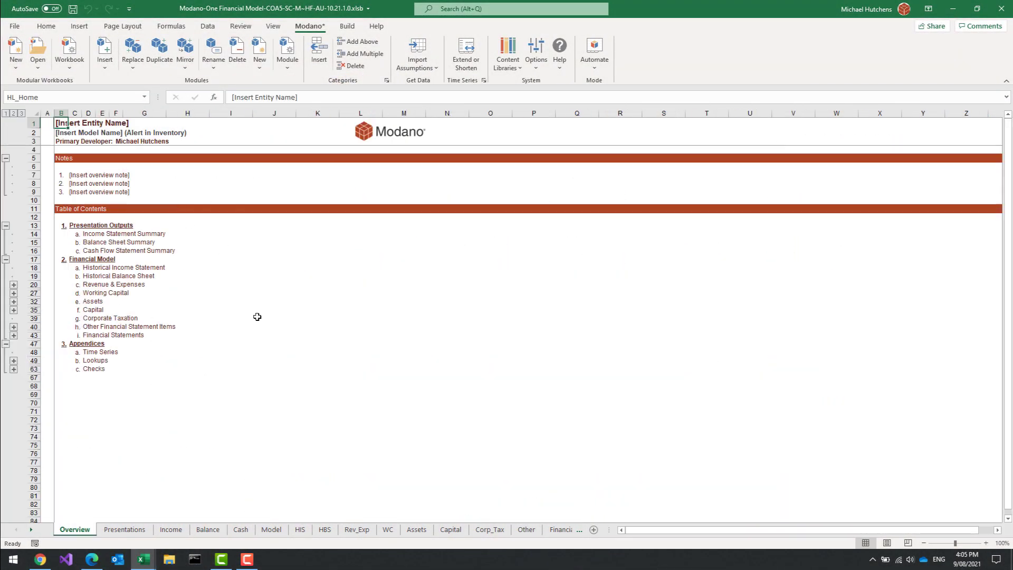
left_click(108, 285)
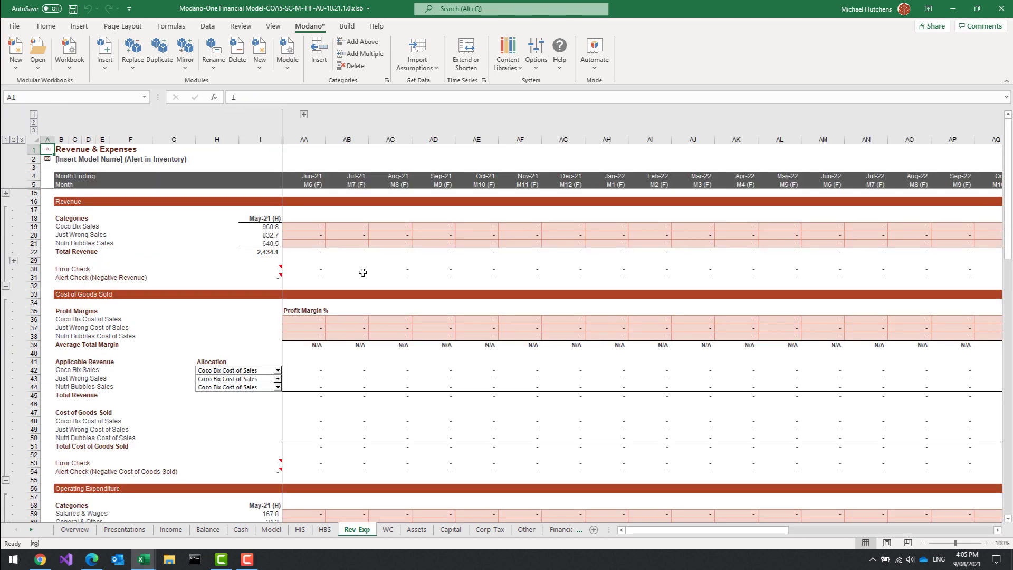
left_click_drag(333, 225, 308, 225)
left_click(327, 225)
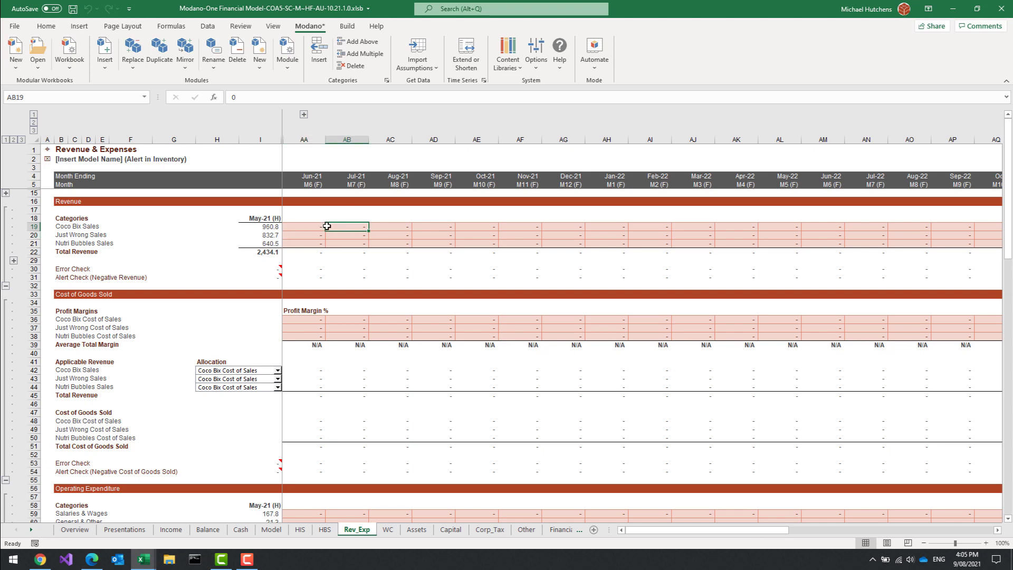
key("Down")
key("Down")
key("Right")
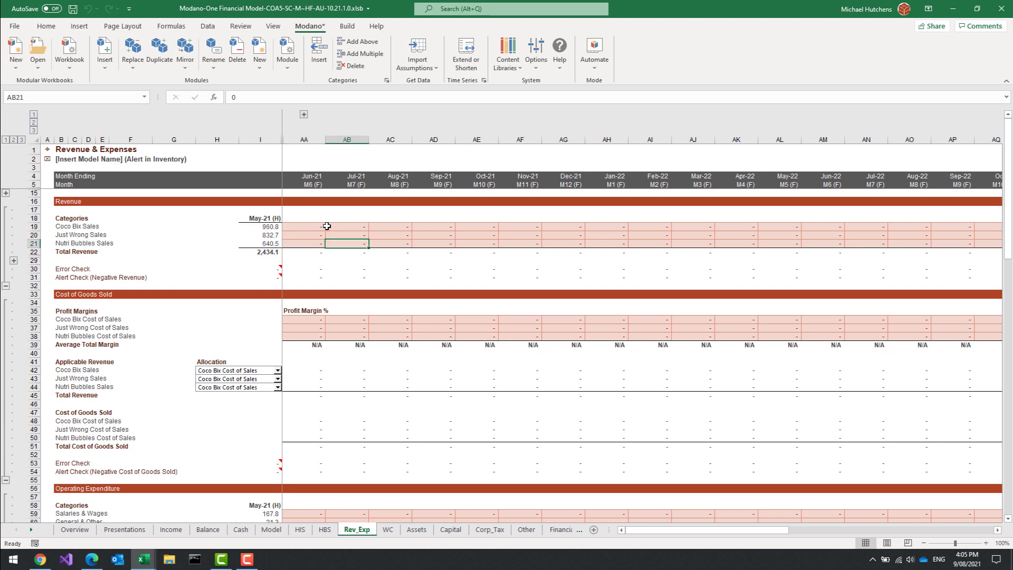
key("Up")
Replace the Revenue module with Revenue (YOY Growth Rates) from the Modano website
left_click(133, 58)
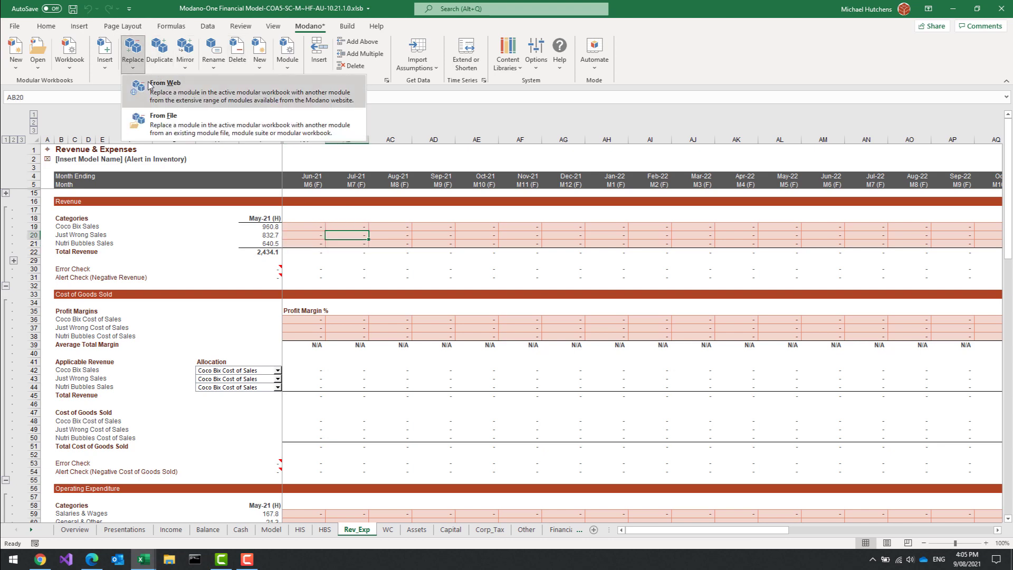
left_click(150, 86)
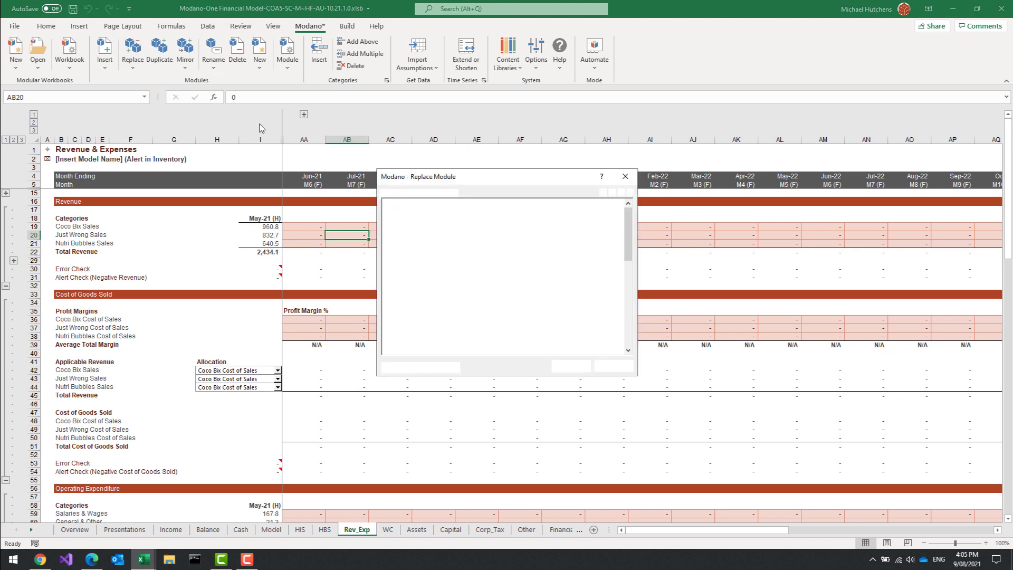
left_click(560, 367)
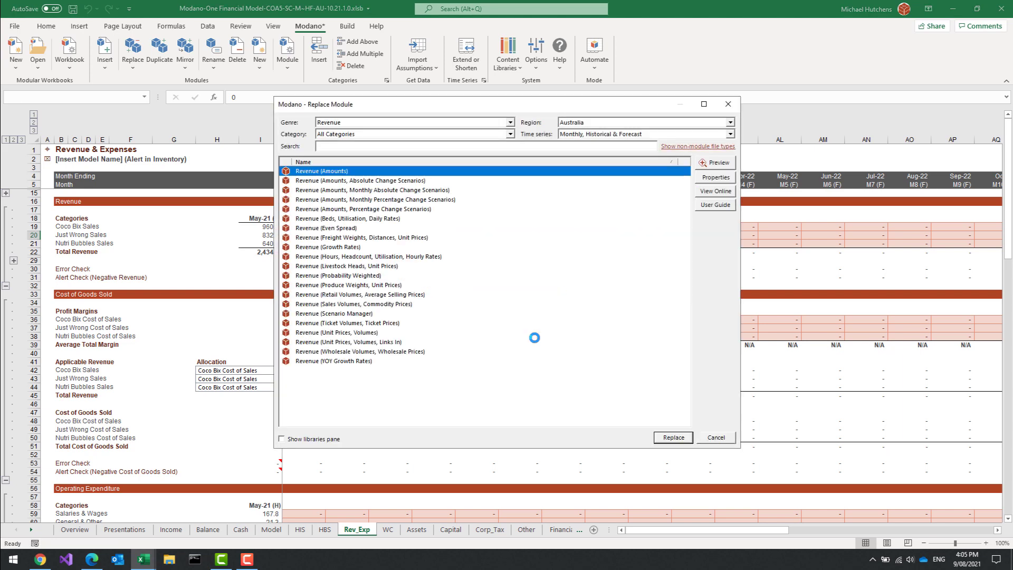
left_click(348, 361)
left_click(671, 438)
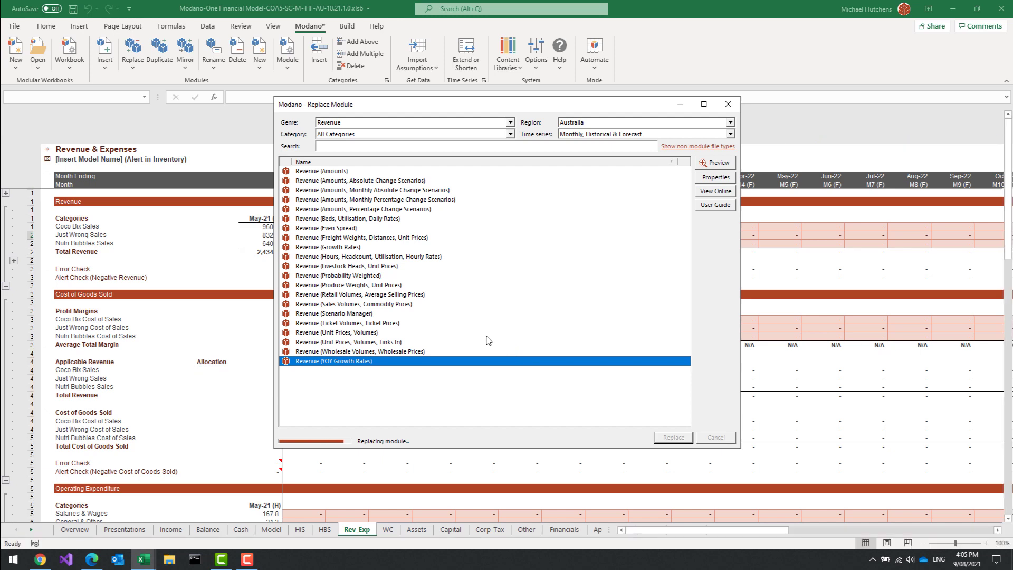
Fill 10% growth into every forecast month's revenue growth cells
left_click(311, 230)
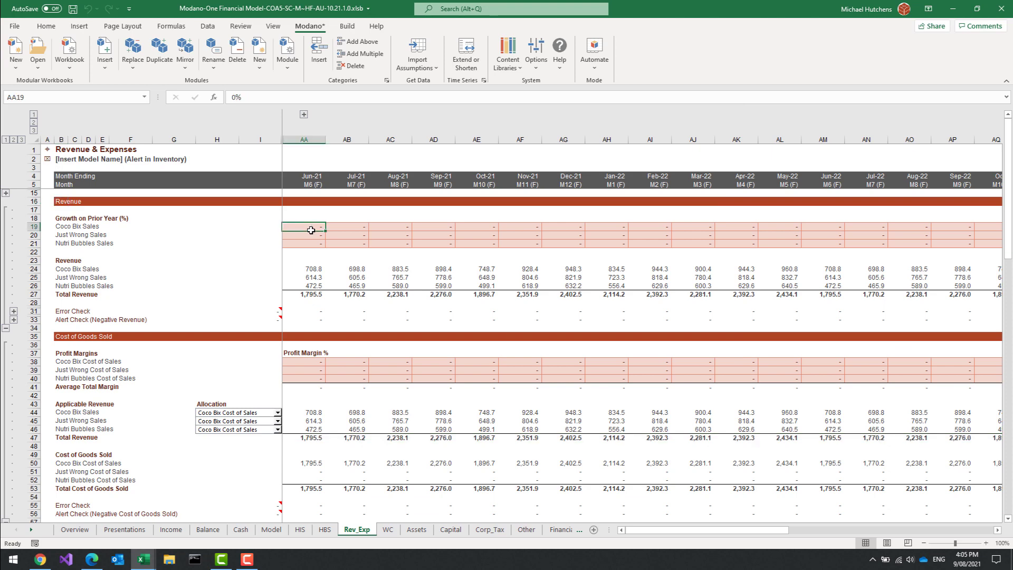
key("Left")
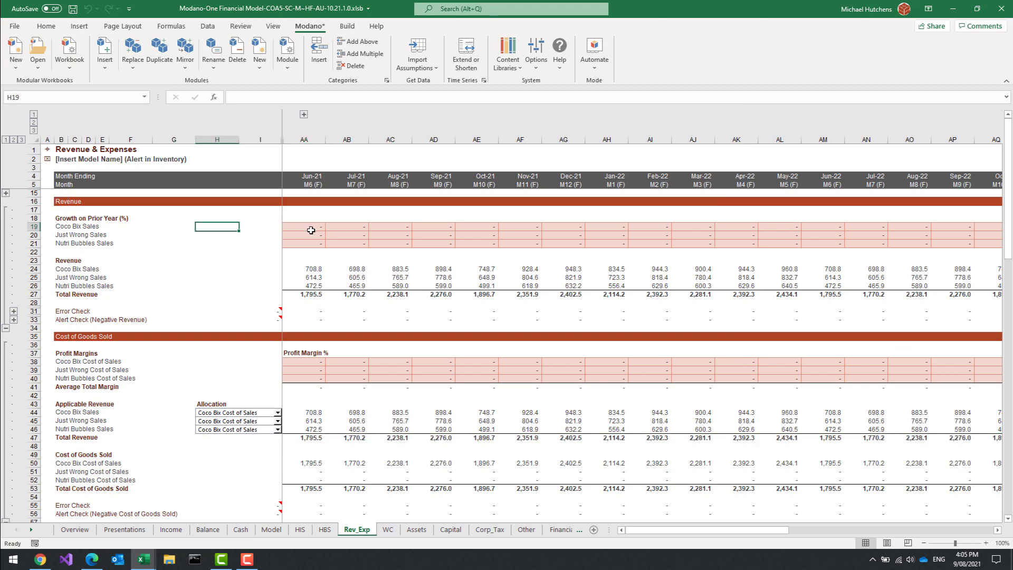
key("Right")
key("shift+Down")
key("shift+Down")
key("ctrl+shift+Right")
type("10")
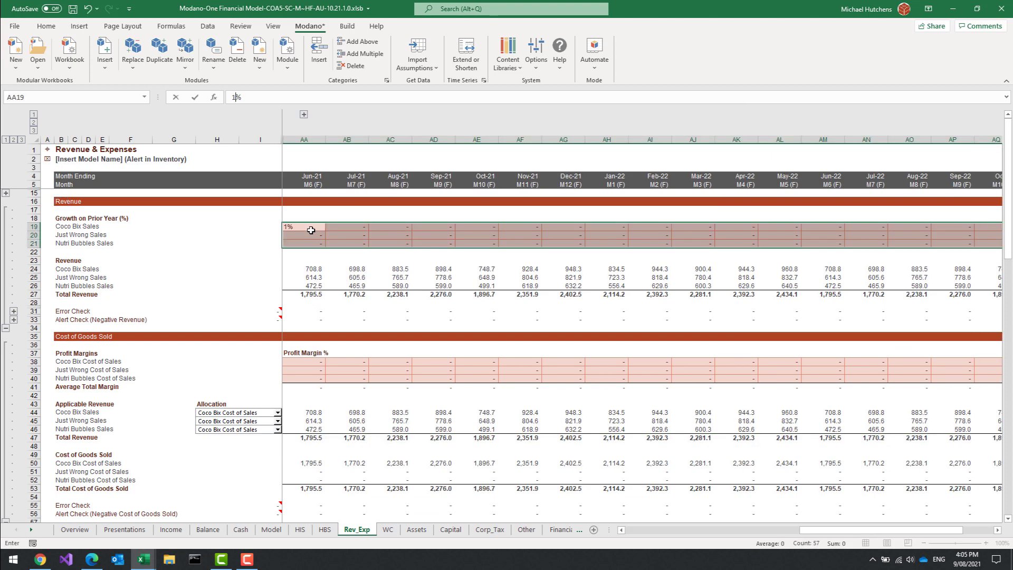
key("ctrl+Return")
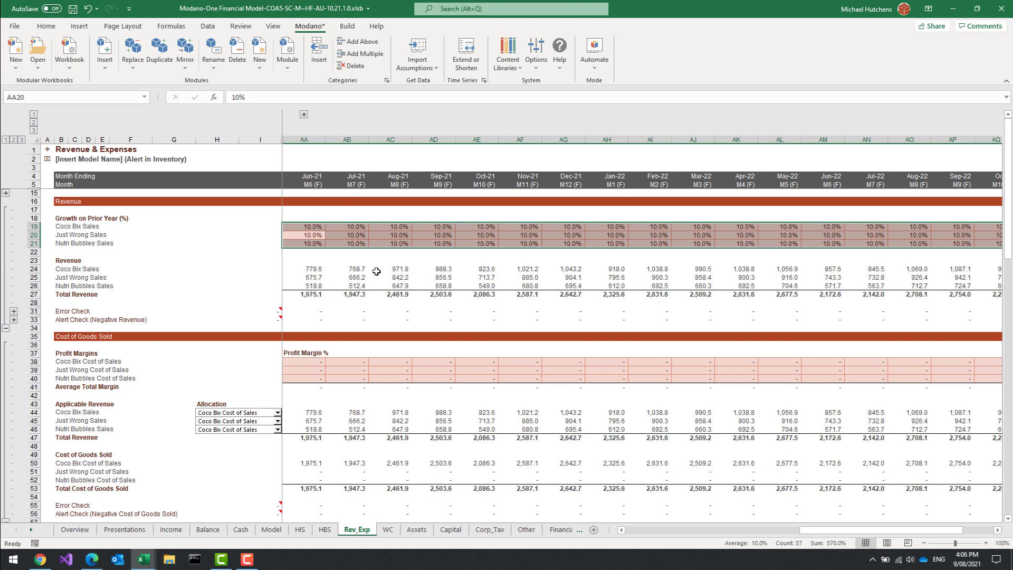
Fill a 25% profit margin across all forecast months
mouse_move(306, 364)
left_mouse_down()
mouse_move(308, 378)
mouse_move(308, 367)
left_mouse_up()
key("ctrl+shift+Right")
type("25")
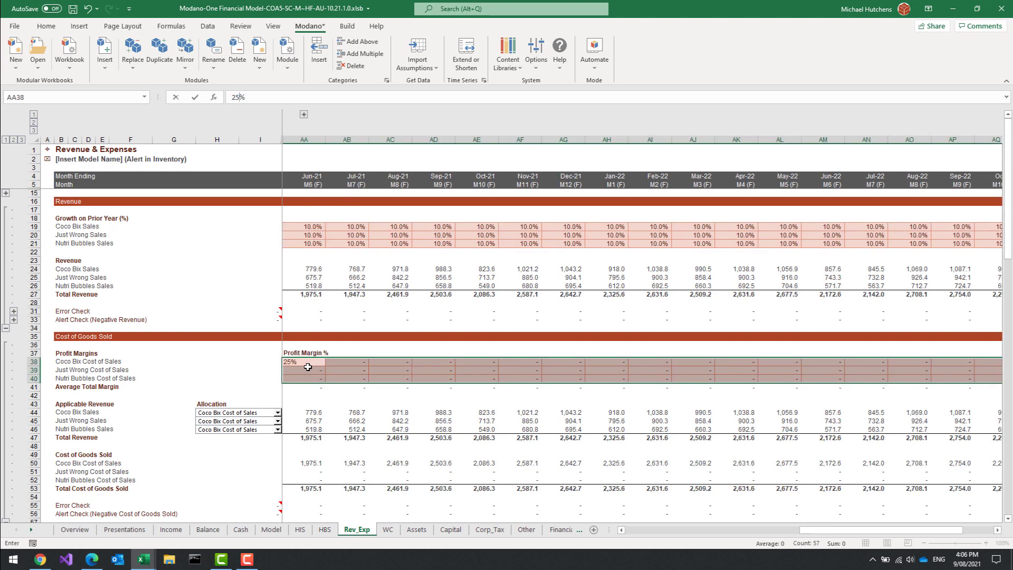
type("5")
key("ctrl+Return")
Paste May-21 opex values (167.8, 21.3, 94.2, 27.8) into all forecast months, then return to Overview
scroll(307, 369, "down", 5)
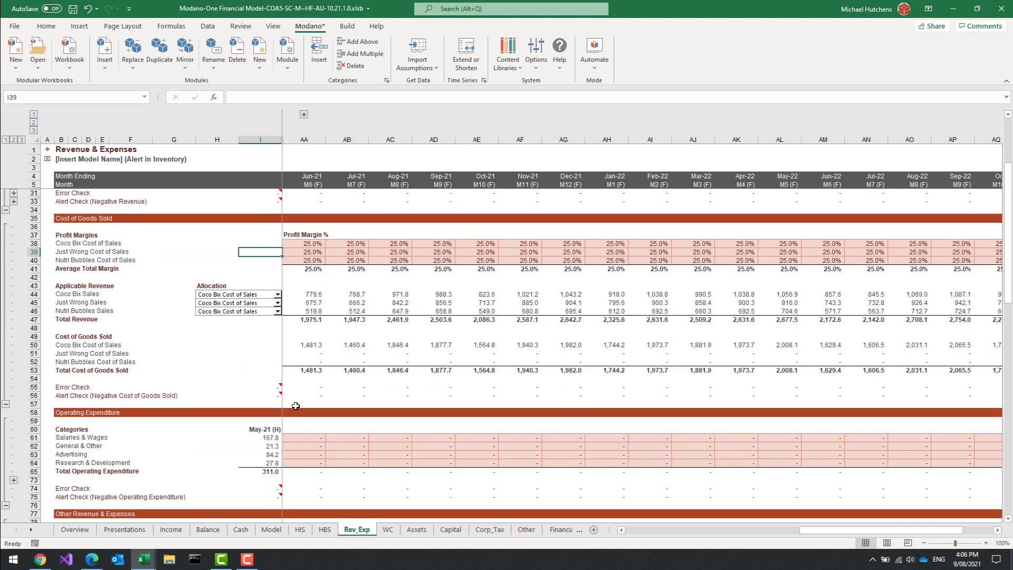
left_click(266, 419)
key("Down")
key("Down")
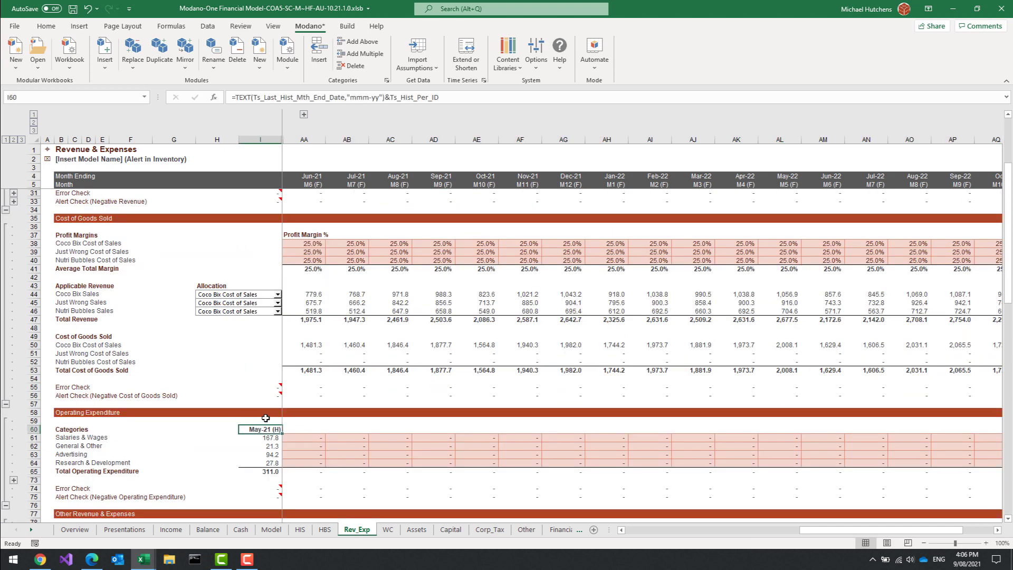
key("shift+Down")
key("shift+Down")
key("shift+Down")
key("ctrl+c")
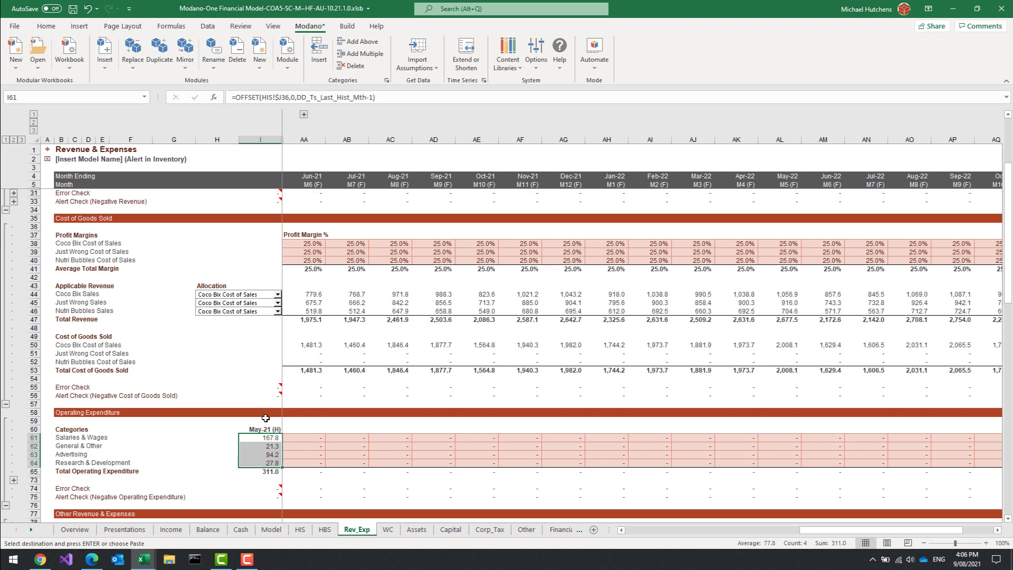
key("Right")
key("shift+Down")
key("shift+Down")
key("shift+Down")
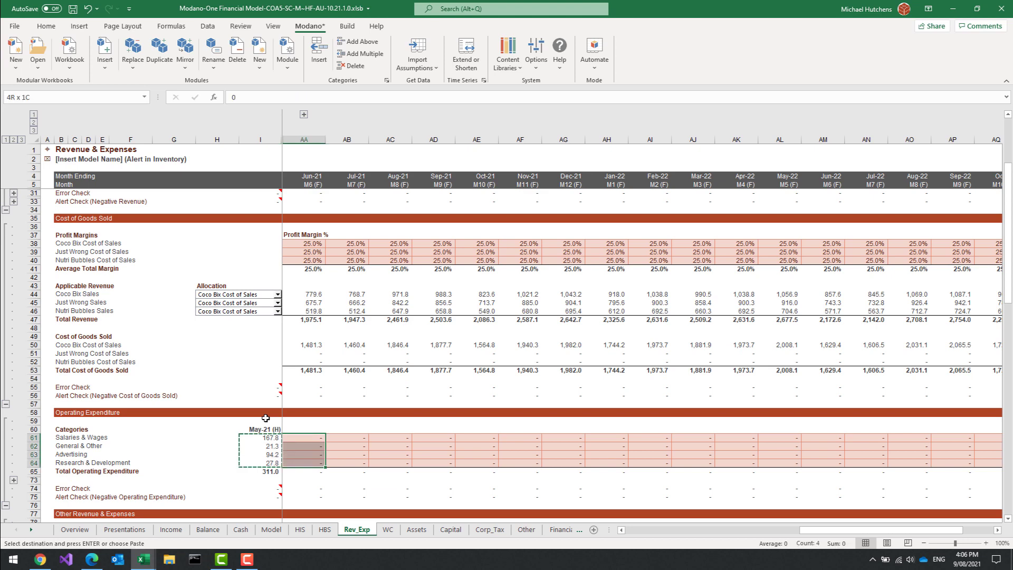
key("ctrl+shift+Right")
key("ctrl+alt+v")
key("v")
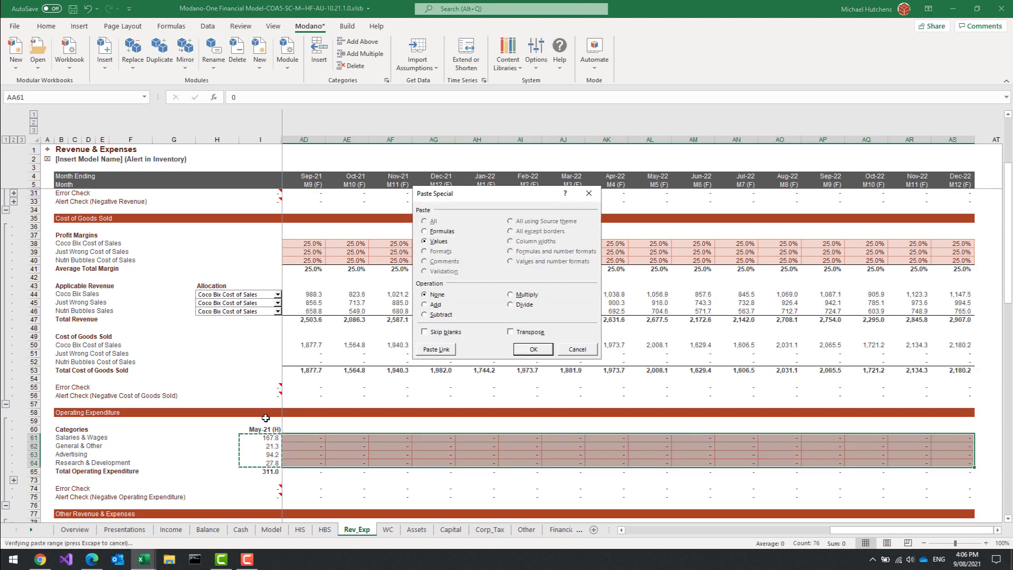
key("Return")
left_click(362, 277)
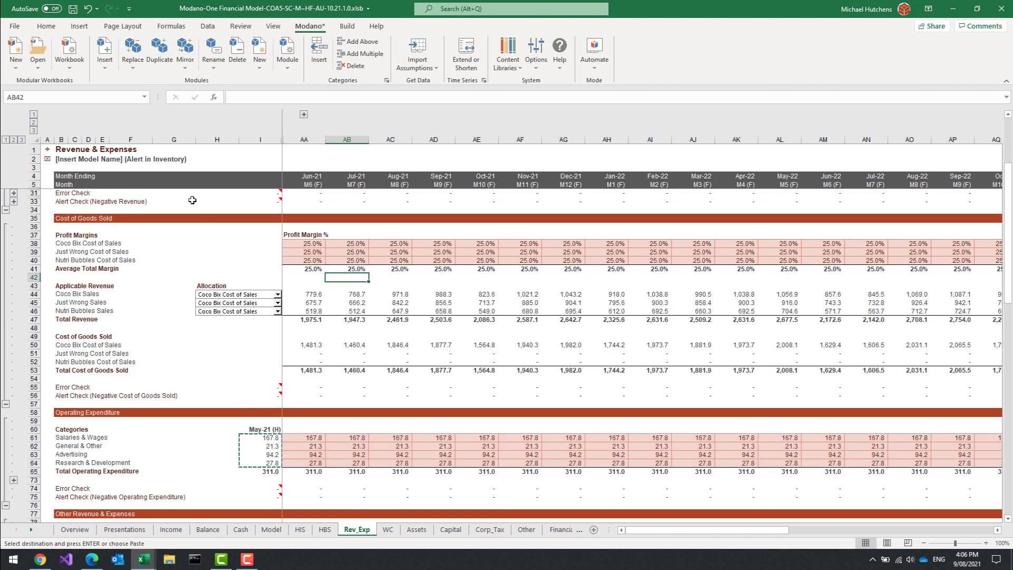
left_click(44, 149)
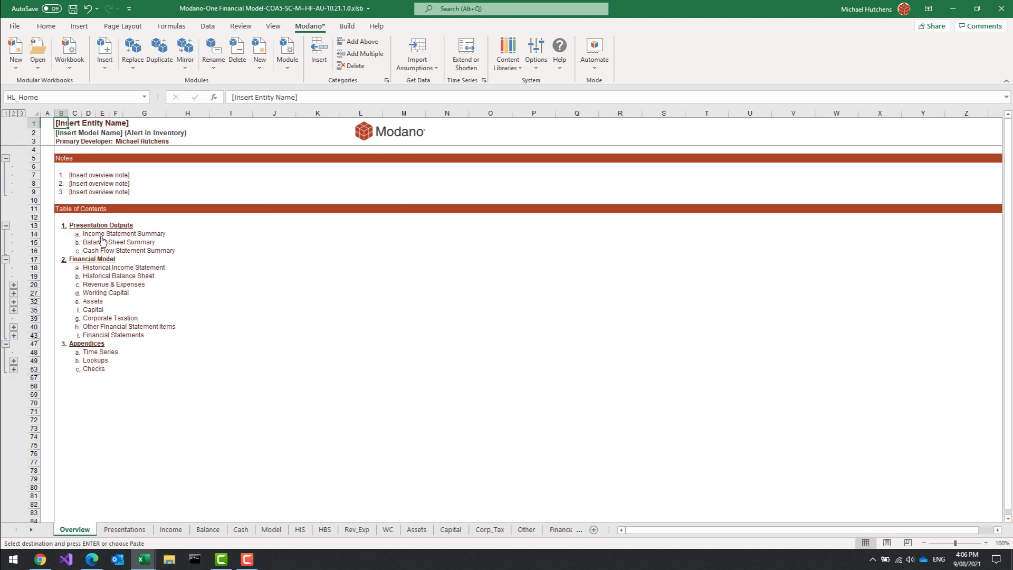
left_click(103, 235)
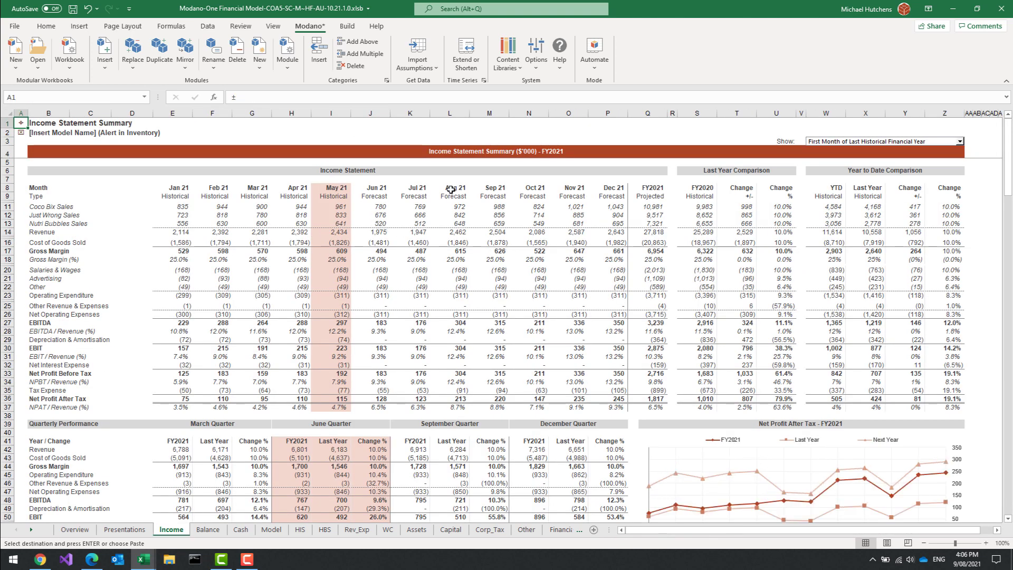
scroll(488, 291, "down", 11)
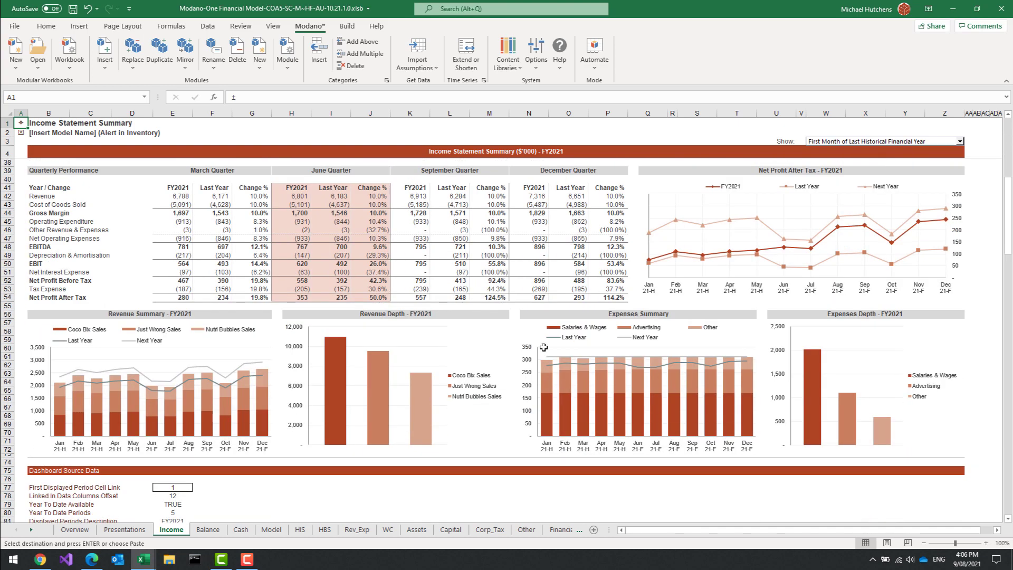
scroll(528, 327, "up", 11)
left_click_drag(227, 208, 612, 196)
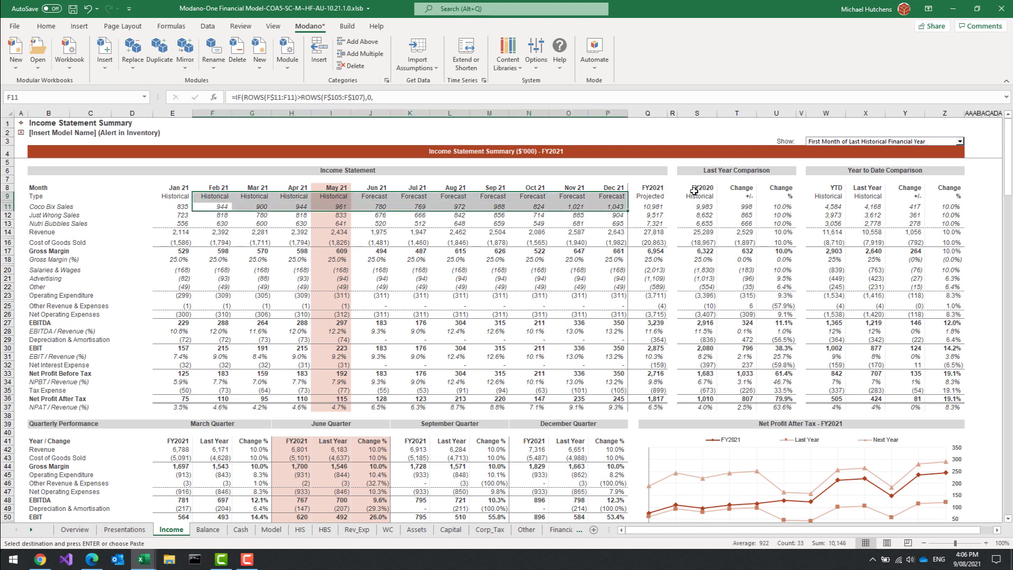
left_click(779, 208)
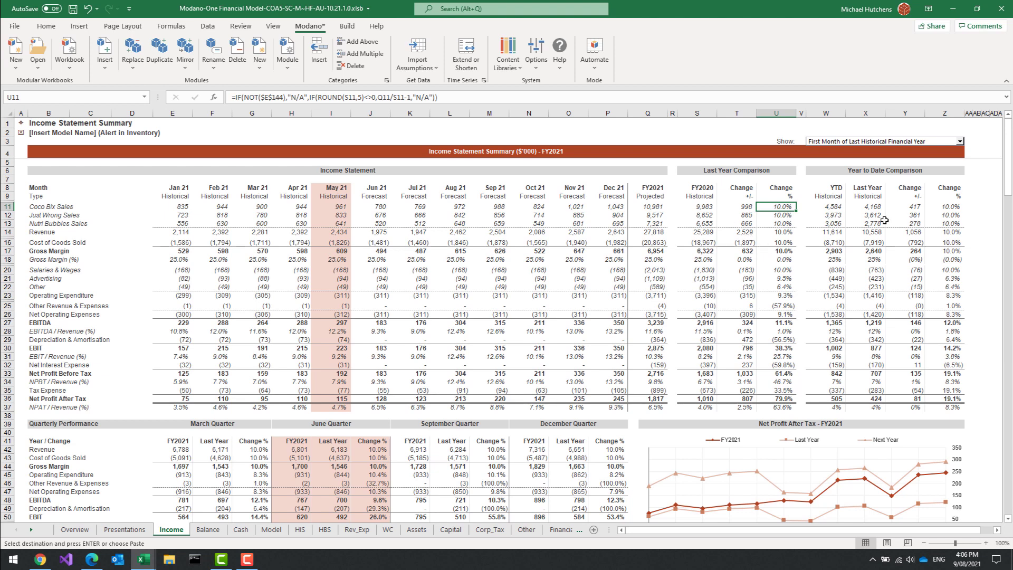
scroll(666, 370, "down", 2)
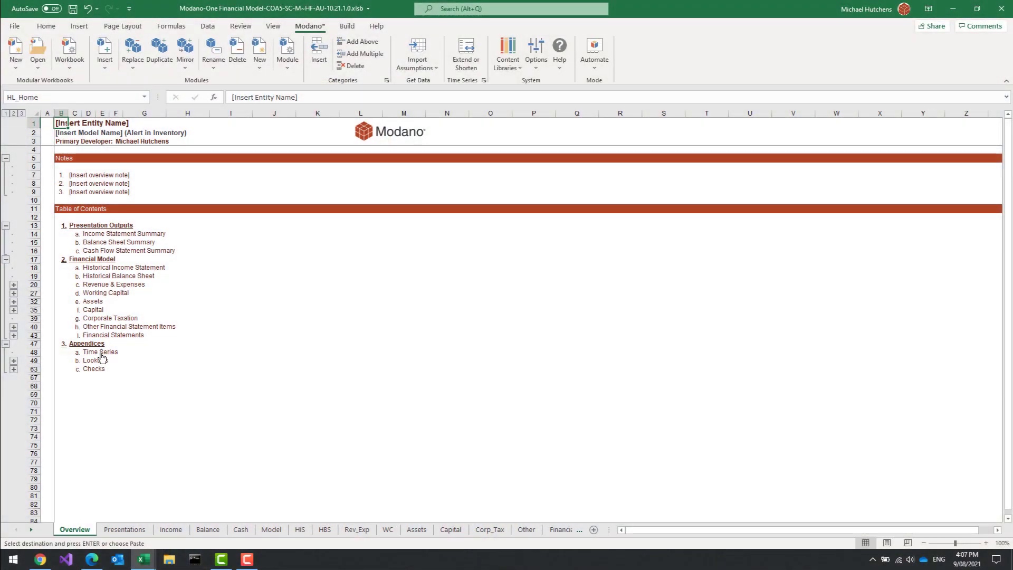
Check the latest Just Wrong Sales months on the Historical Income Statement
left_click(106, 268)
left_click(567, 207)
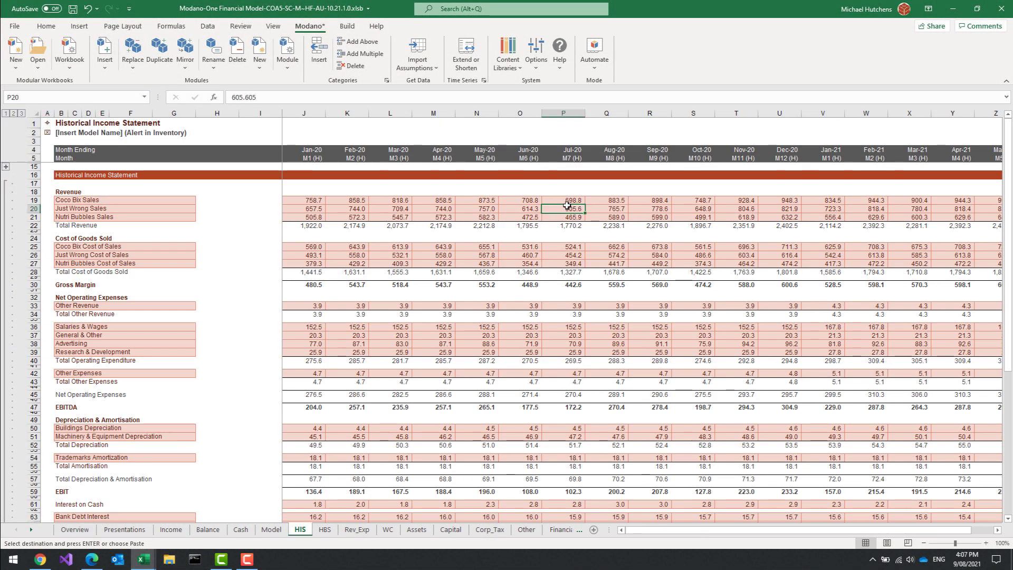
key("Right")
key("Right")
key("Right")
key("Right")
key("Right")
key("Right")
key("Right")
key("Right")
key("Right")
key("Right")
key("Right")
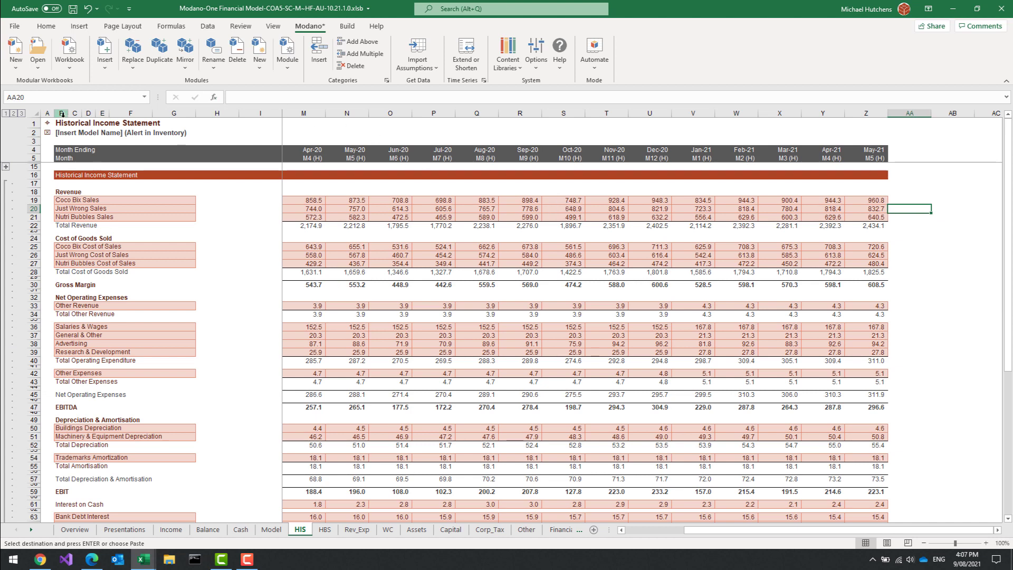
left_click(48, 125)
Set the Last Historical Month to June 2021 and update the period titles
left_click(103, 351)
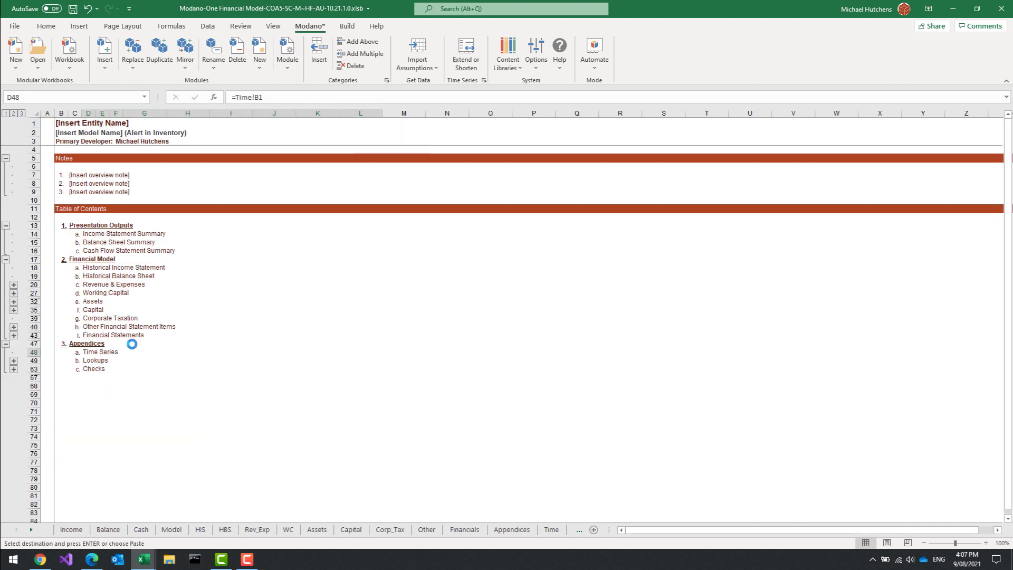
left_click(222, 261)
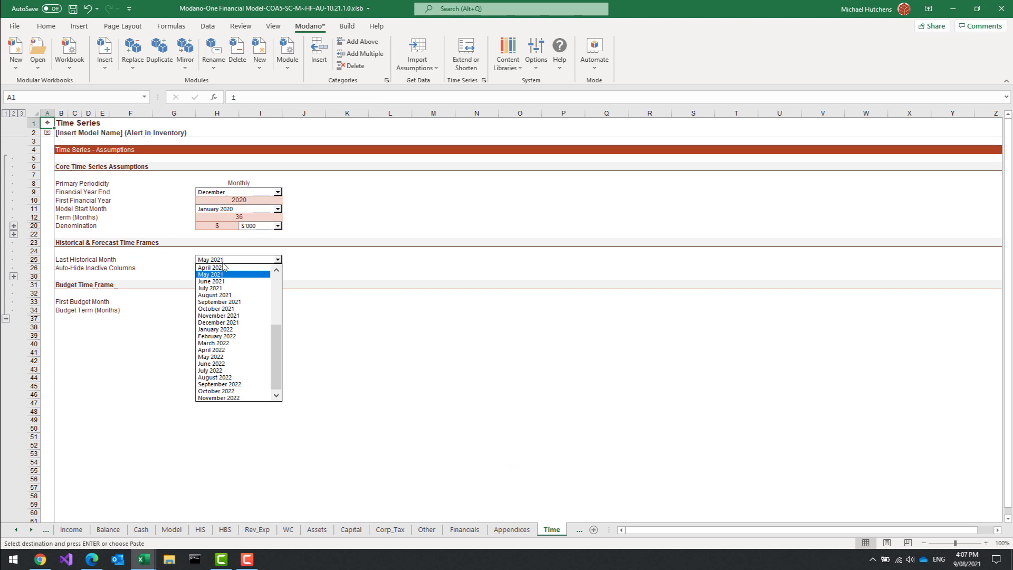
left_click(217, 281)
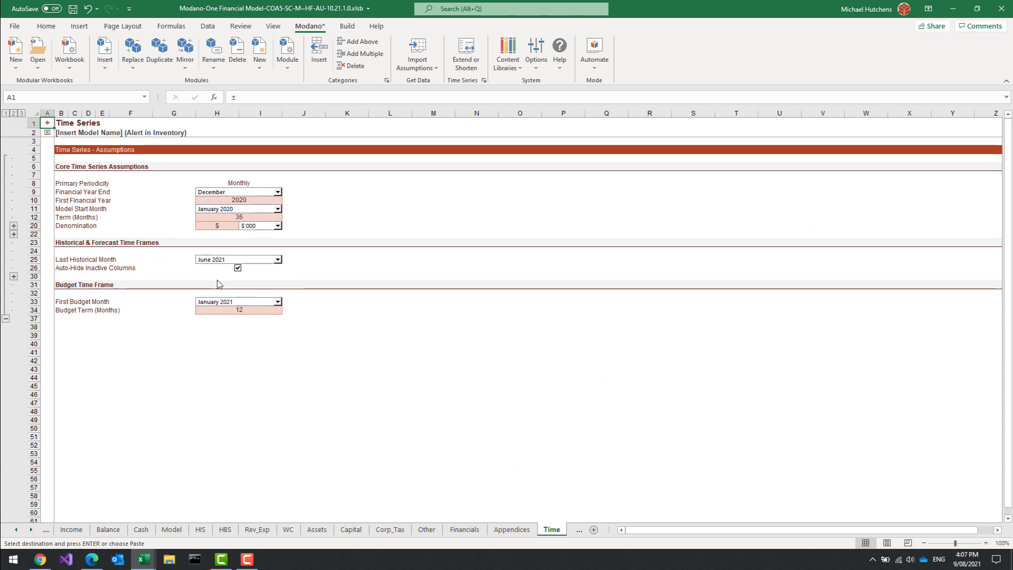
left_click(644, 360)
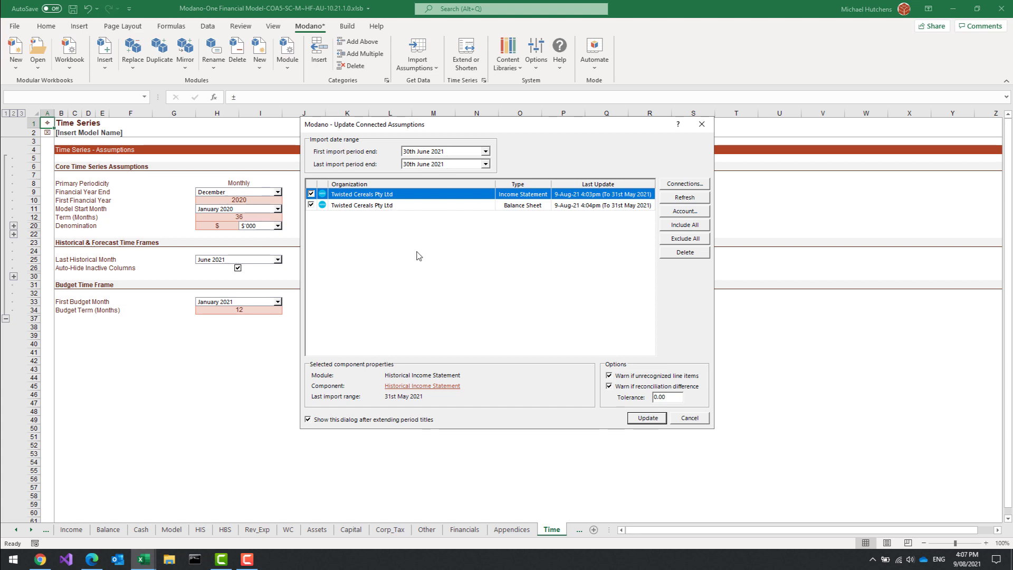
Import June 2021 actuals from Xero and check Jun-21 Net Profit After Tax of 56.8
left_click(648, 418)
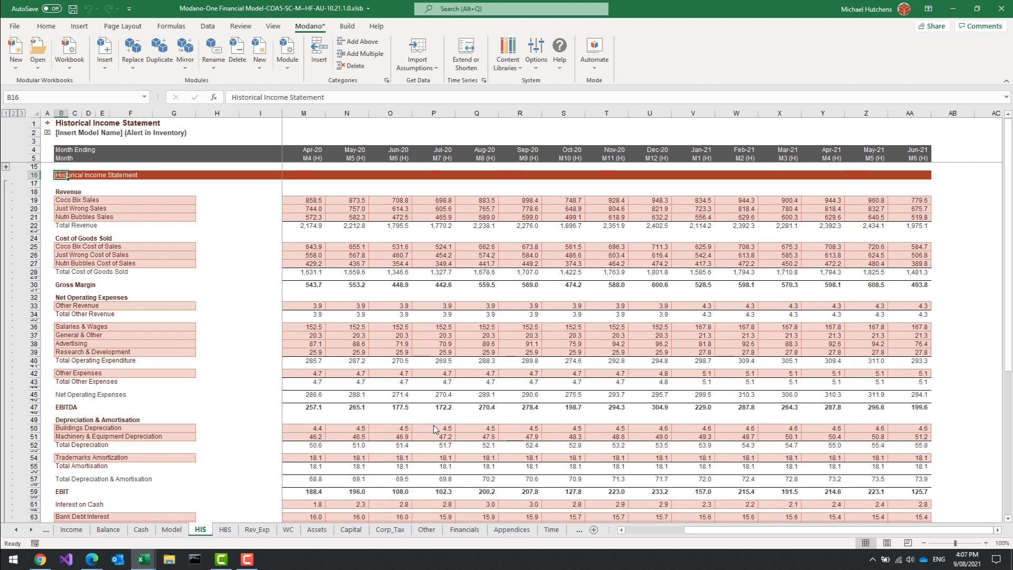
scroll(865, 295, "down", 6)
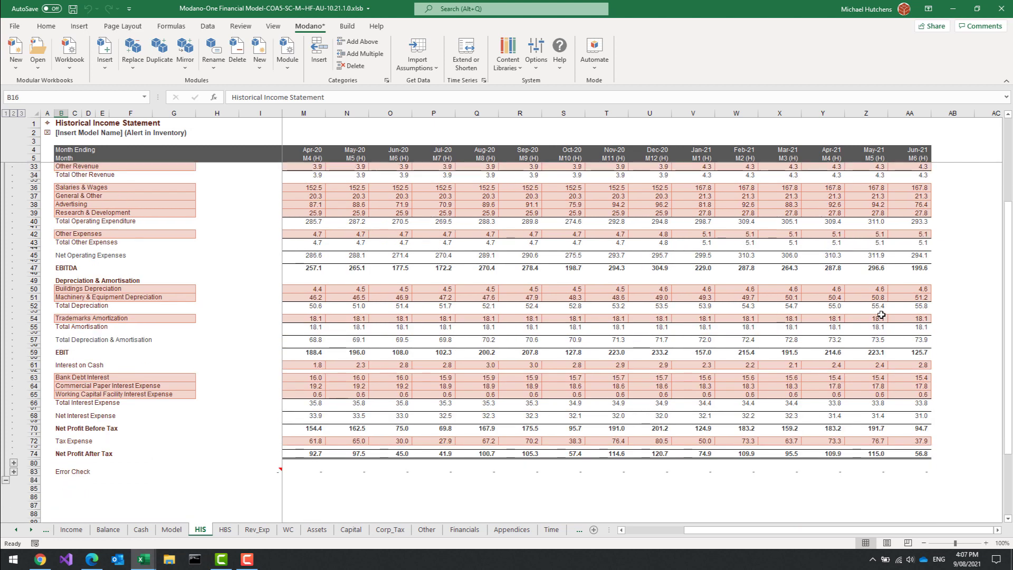
left_click(913, 457)
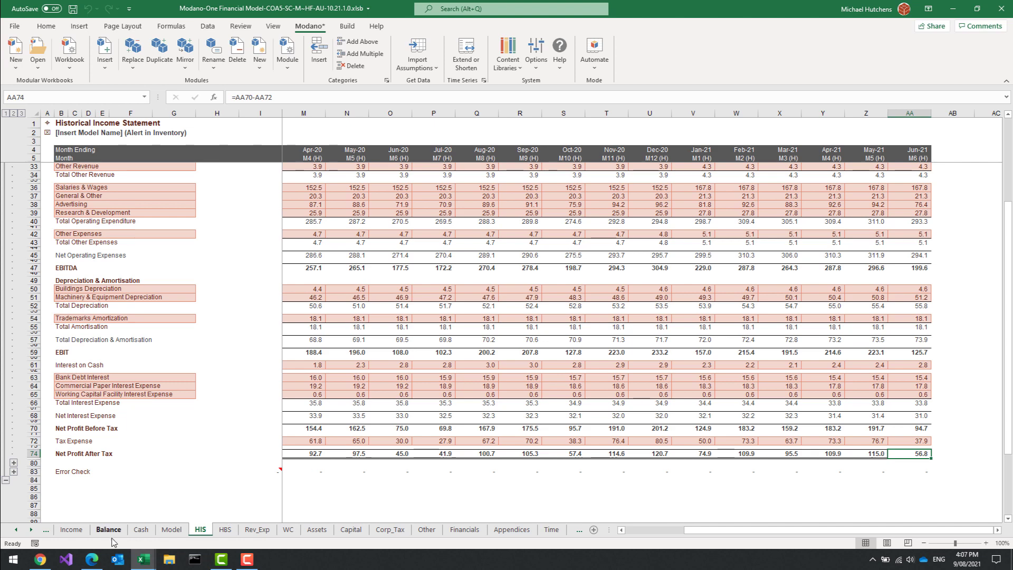
left_click(91, 559)
Run Xero's Profit and Loss for 1–30 June 2021, confirming Net Profit 56,829.81, then return to Excel
left_click(215, 7)
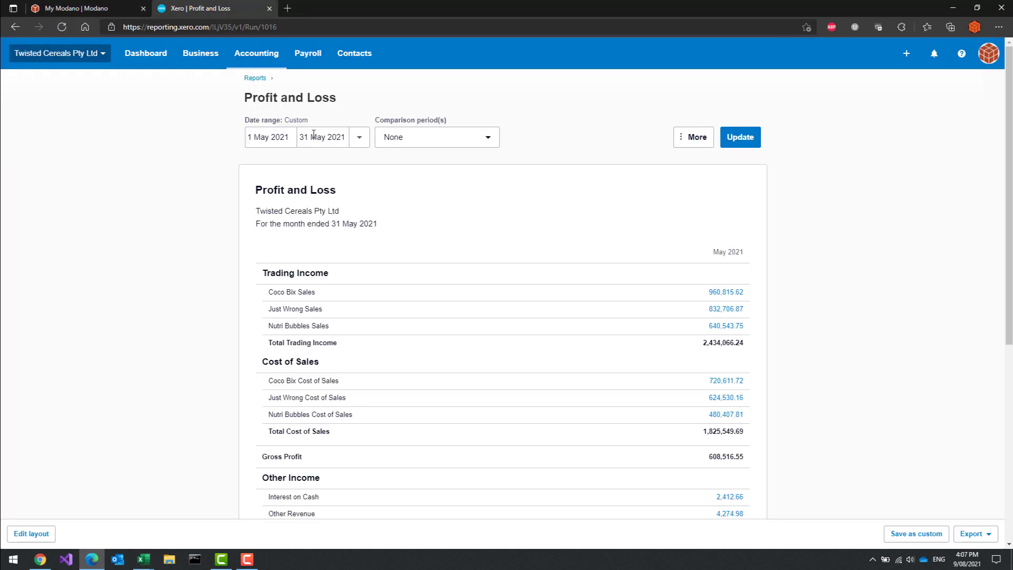
left_click(271, 137)
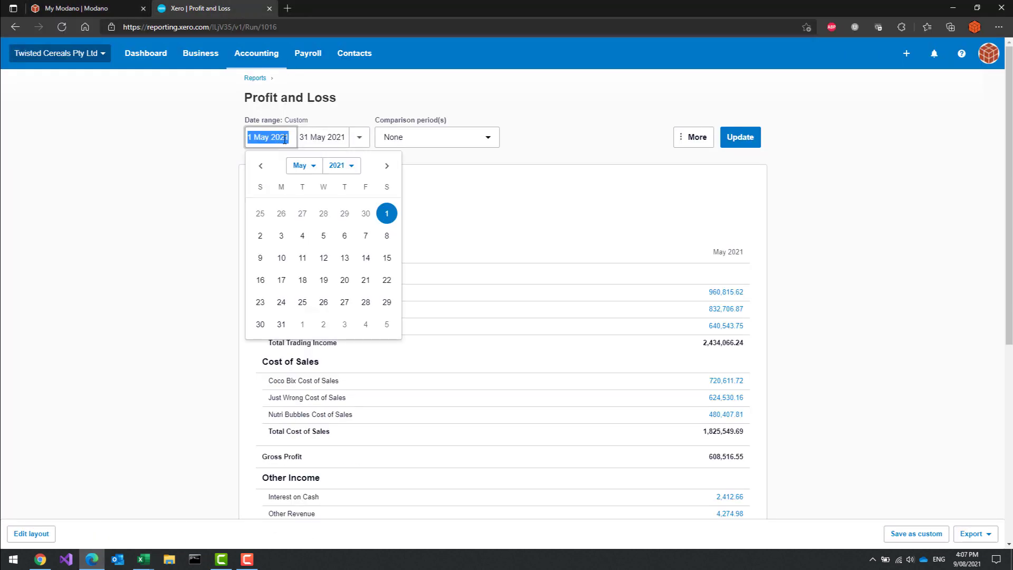
left_click(386, 166)
left_click(304, 213)
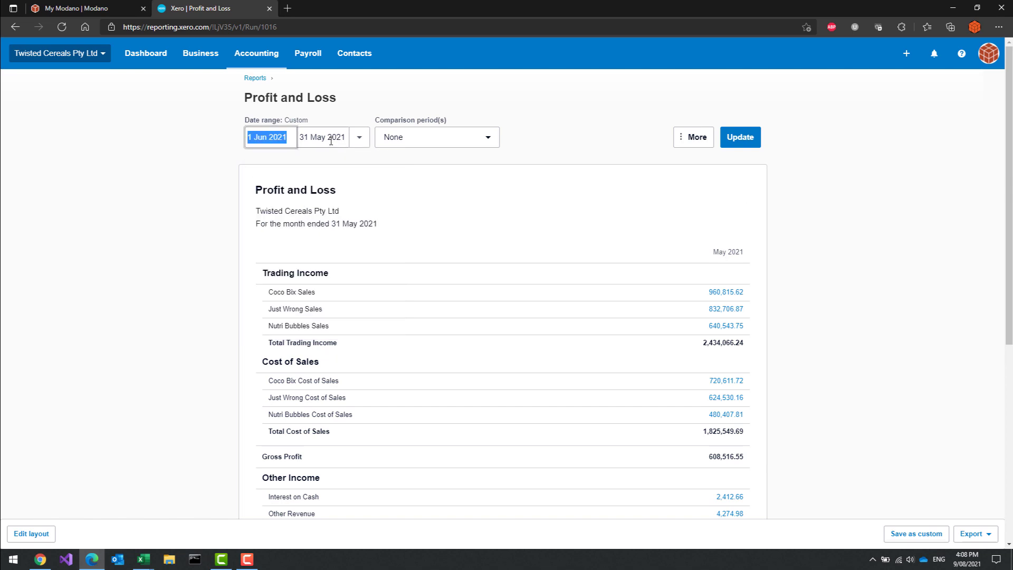
left_click(438, 165)
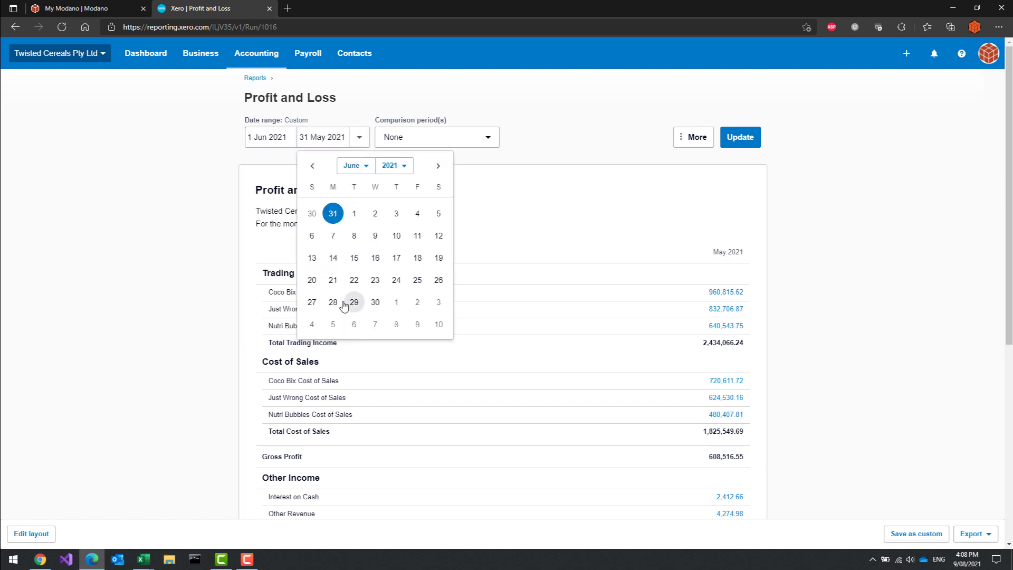
left_click(375, 302)
left_click(731, 137)
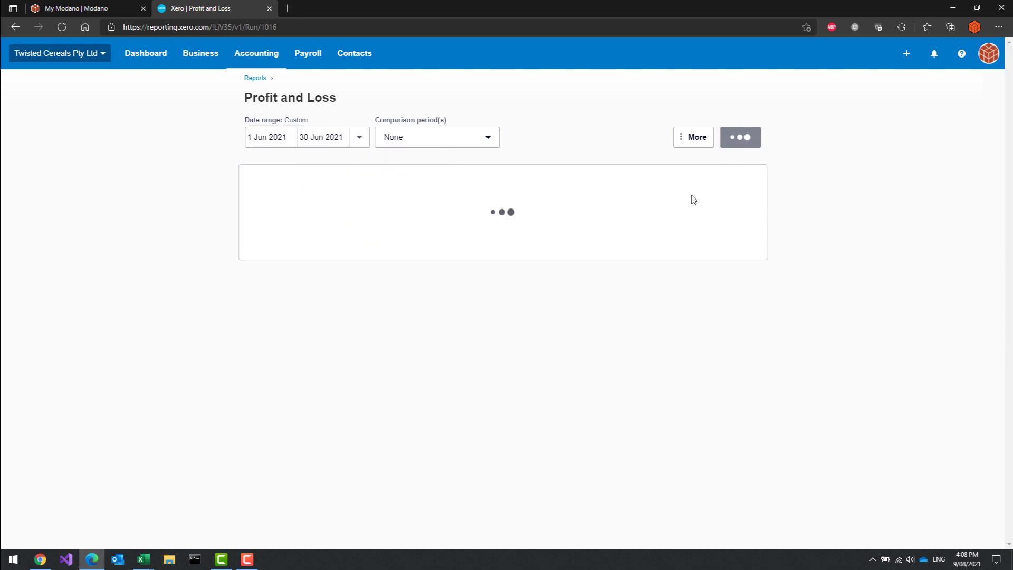
scroll(644, 208, "down", 5)
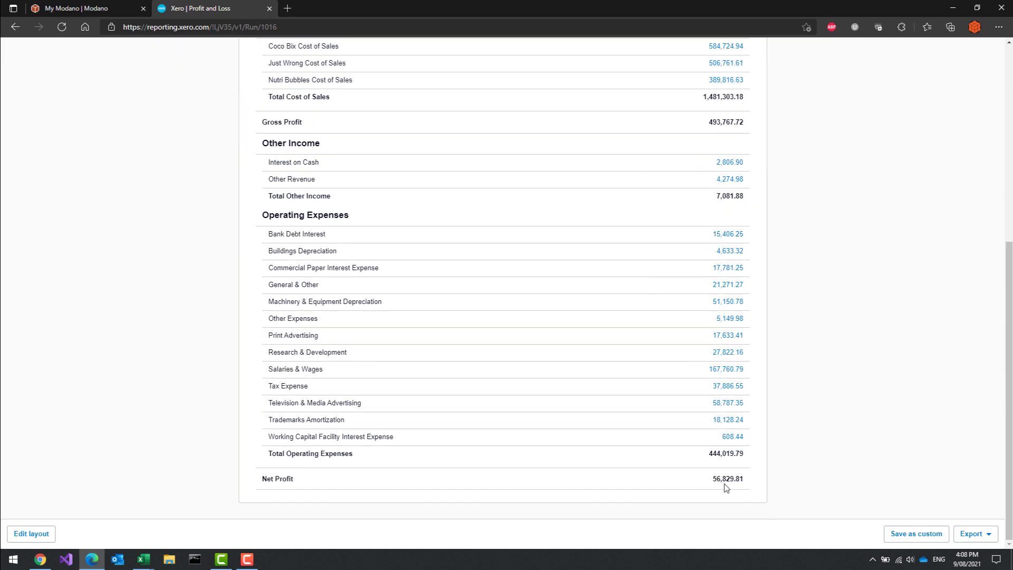
mouse_move(143, 559)
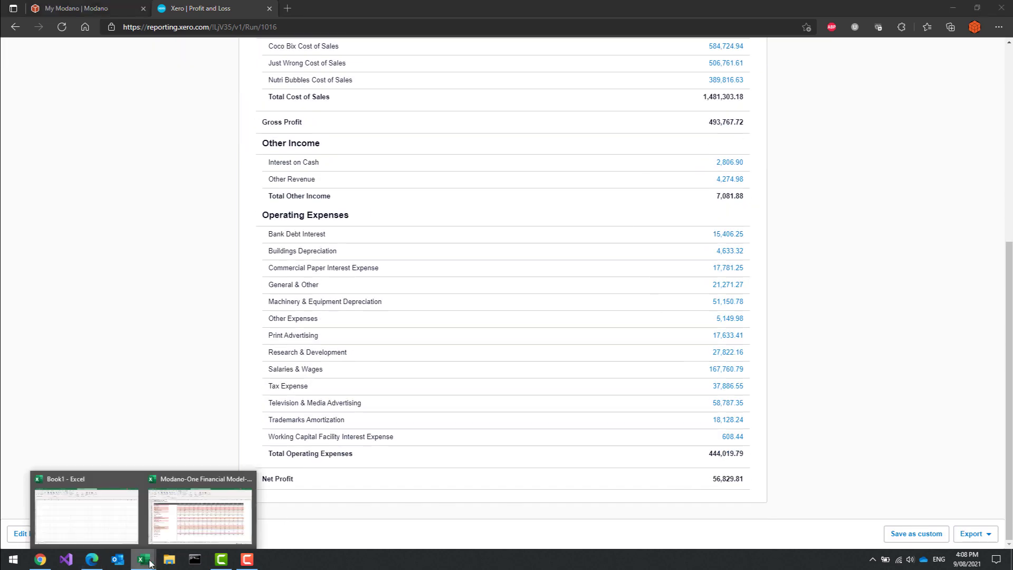
left_click(209, 528)
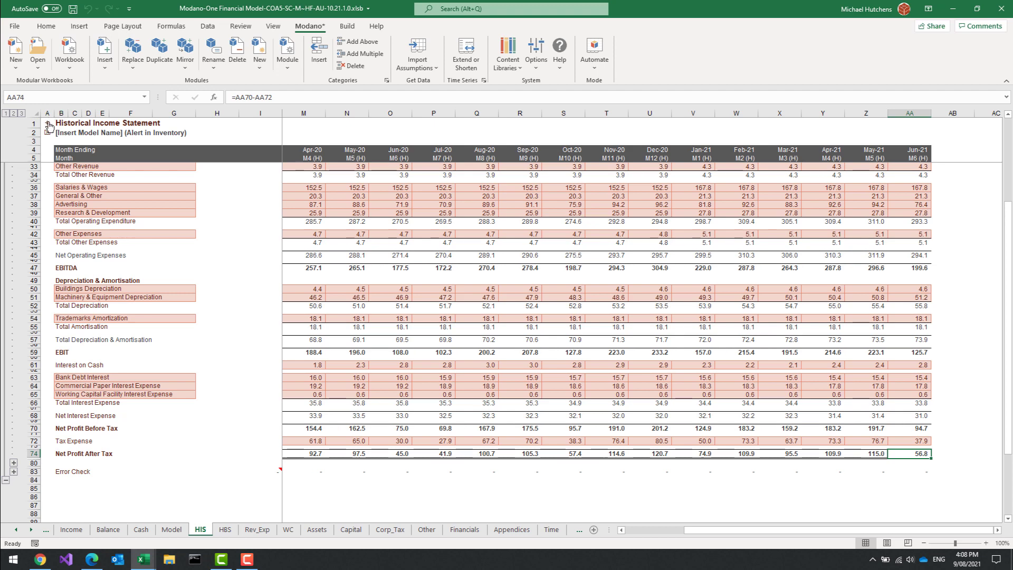
Open the Income Statement Summary and verify Jun 21 is labelled Historical with net profit 57
left_click(48, 123)
left_click(120, 235)
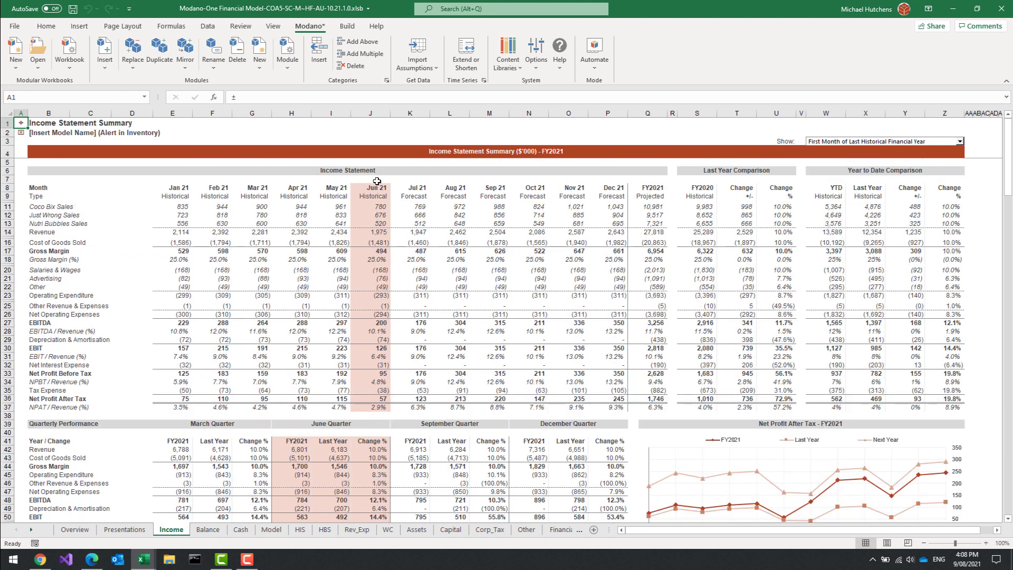
left_click(377, 180)
left_click(376, 194)
left_click_drag(406, 203, 598, 205)
left_click_drag(183, 198, 358, 205)
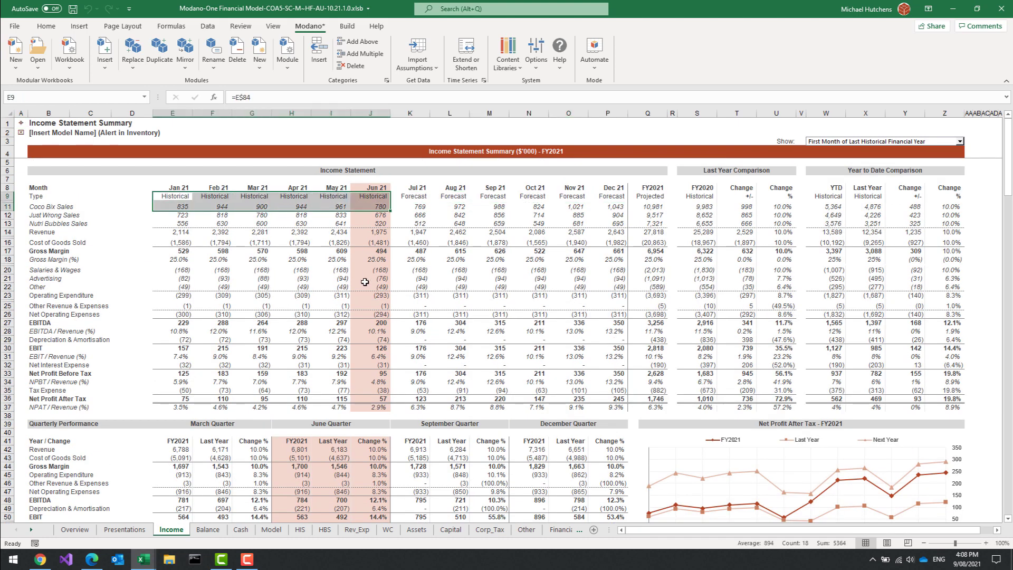